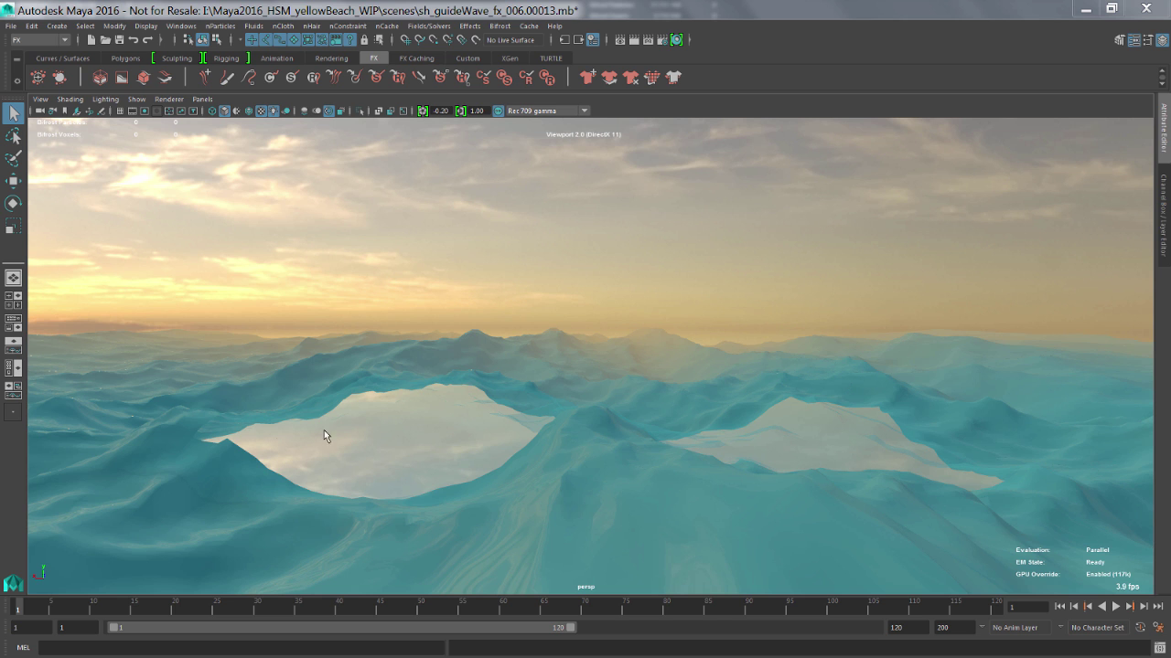
Play the ocean-wave animation, scrub it back and stop at frame 1, then orbit around the ocean
{"action": "key", "text": "alt+v"}
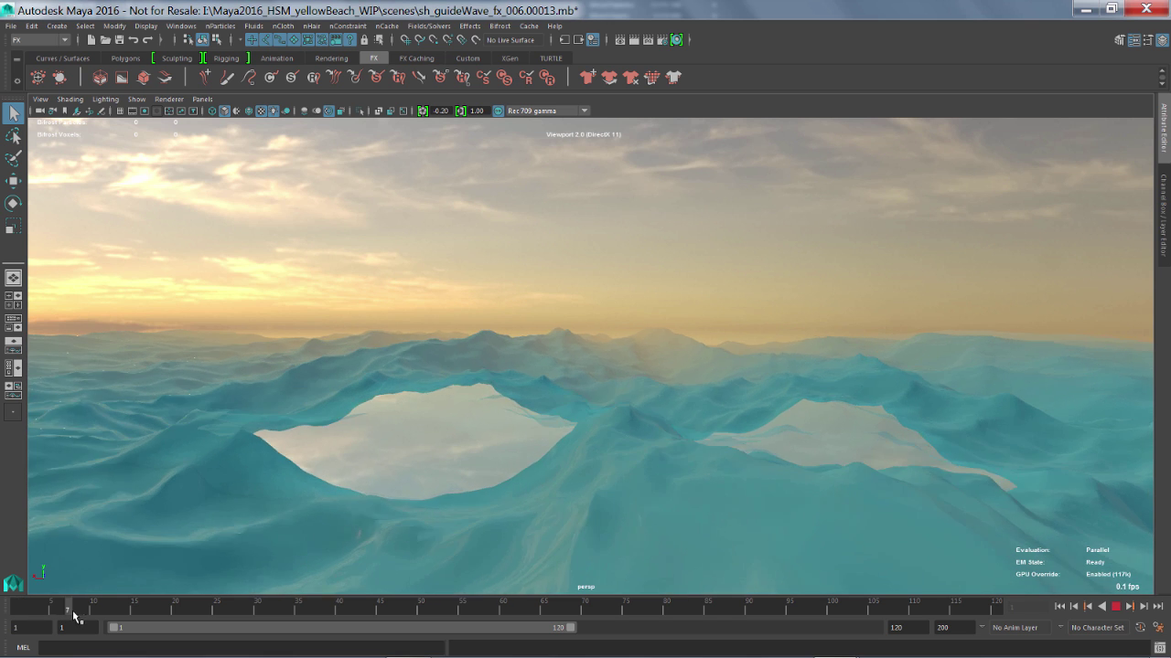
{"action": "left_click_drag", "start_coordinate": [266, 615], "coordinate": [105, 608]}
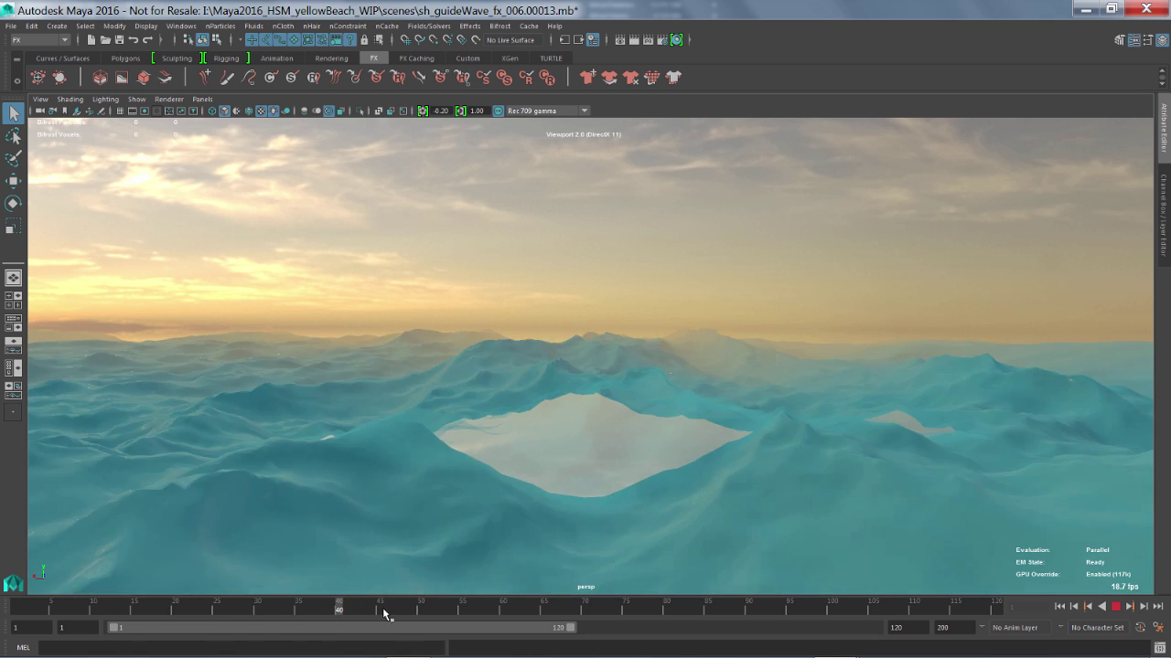
{"action": "left_click_drag", "start_coordinate": [217, 610], "coordinate": [7, 620]}
{"action": "key", "text": "alt+v"}
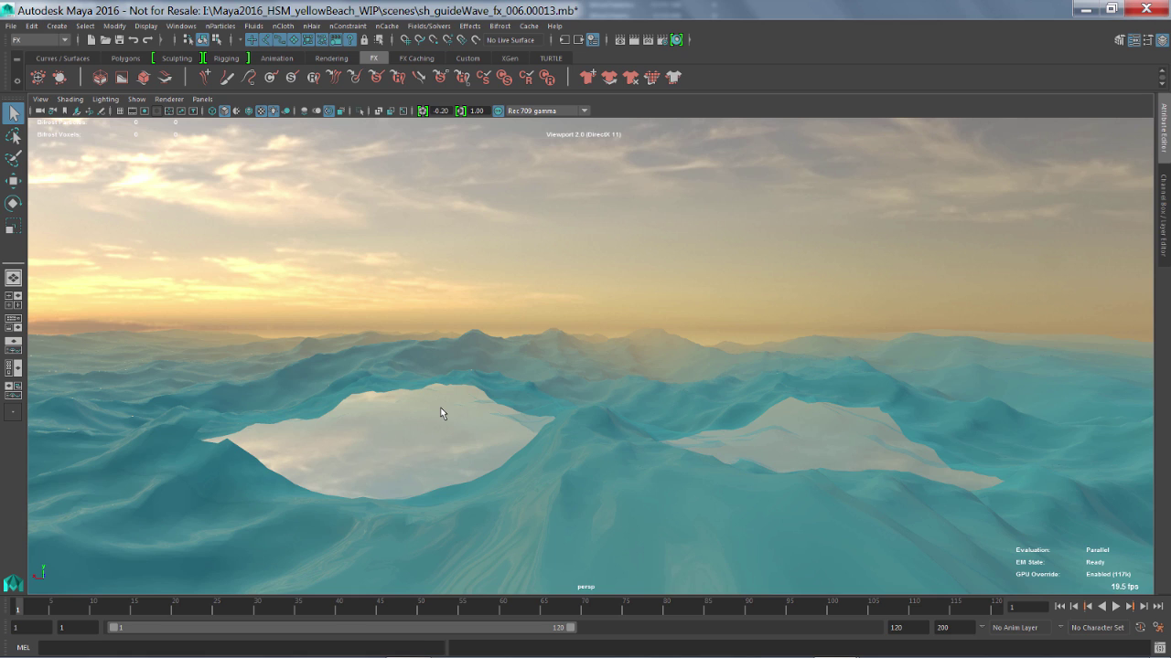
{"action": "right_click_drag", "start_coordinate": [440, 414], "coordinate": [449, 416], "text": "alt"}
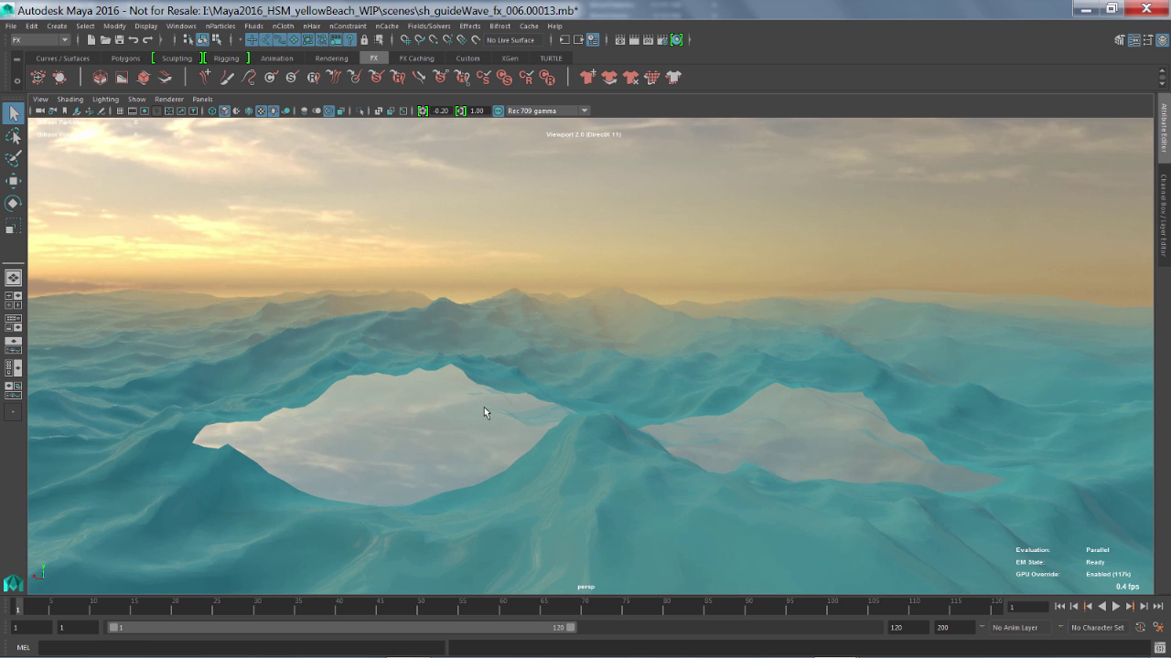
{"action": "left_click_drag", "start_coordinate": [484, 412], "coordinate": [395, 413], "text": "alt"}
Create Bifrost liquid liquid1 from the guideSmall mesh and orbit to inspect its particle sheet
{"action": "left_click", "coordinate": [367, 429]}
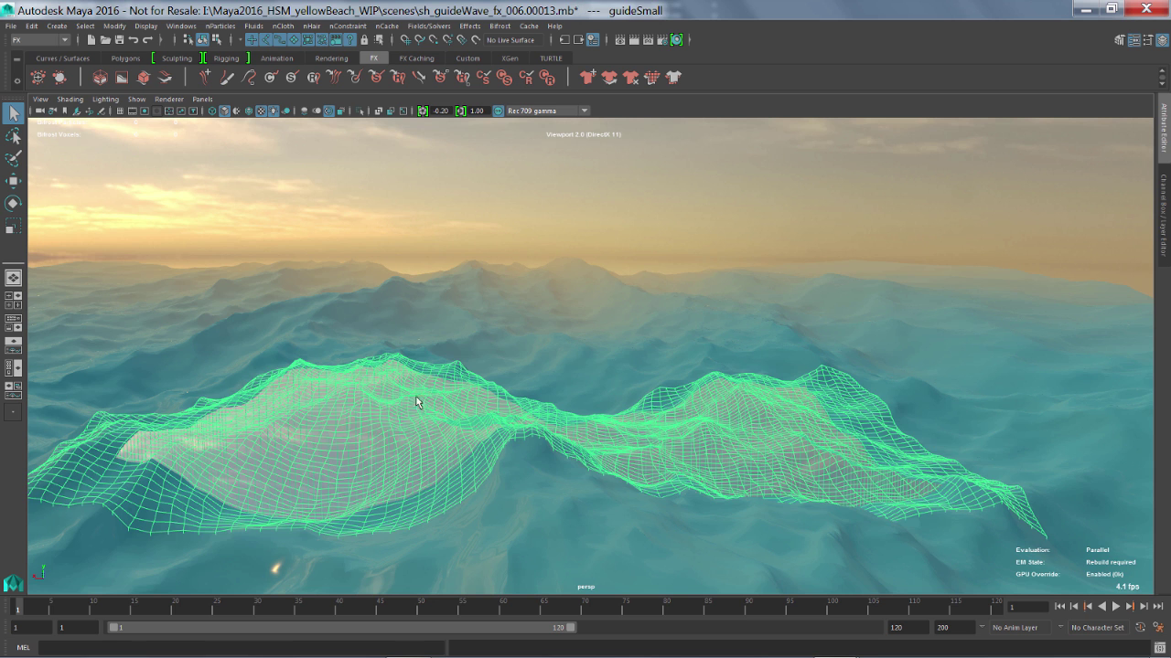
{"action": "left_click", "coordinate": [501, 26]}
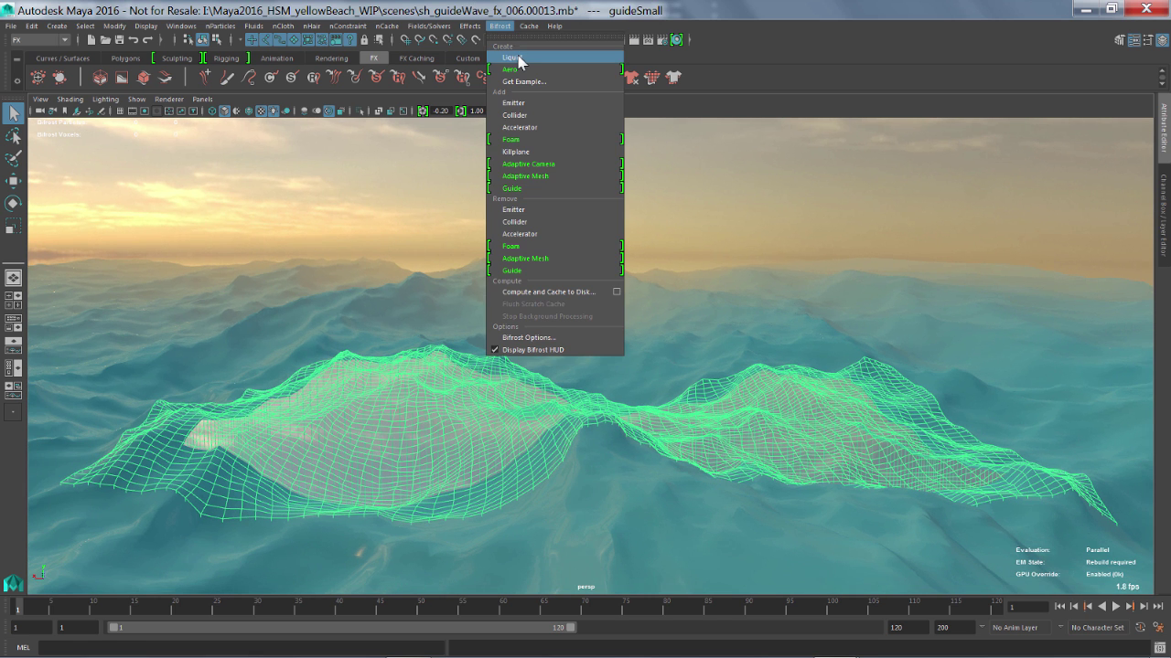
{"action": "left_click", "coordinate": [511, 57]}
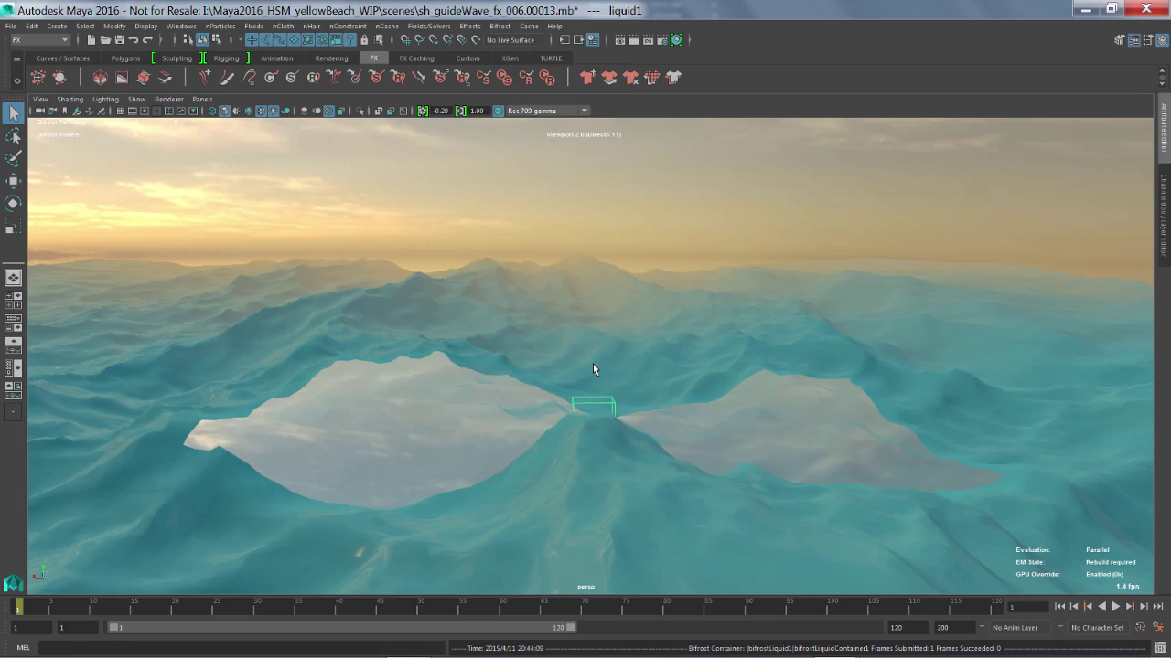
{"action": "left_click_drag", "start_coordinate": [570, 357], "coordinate": [527, 254], "text": "alt"}
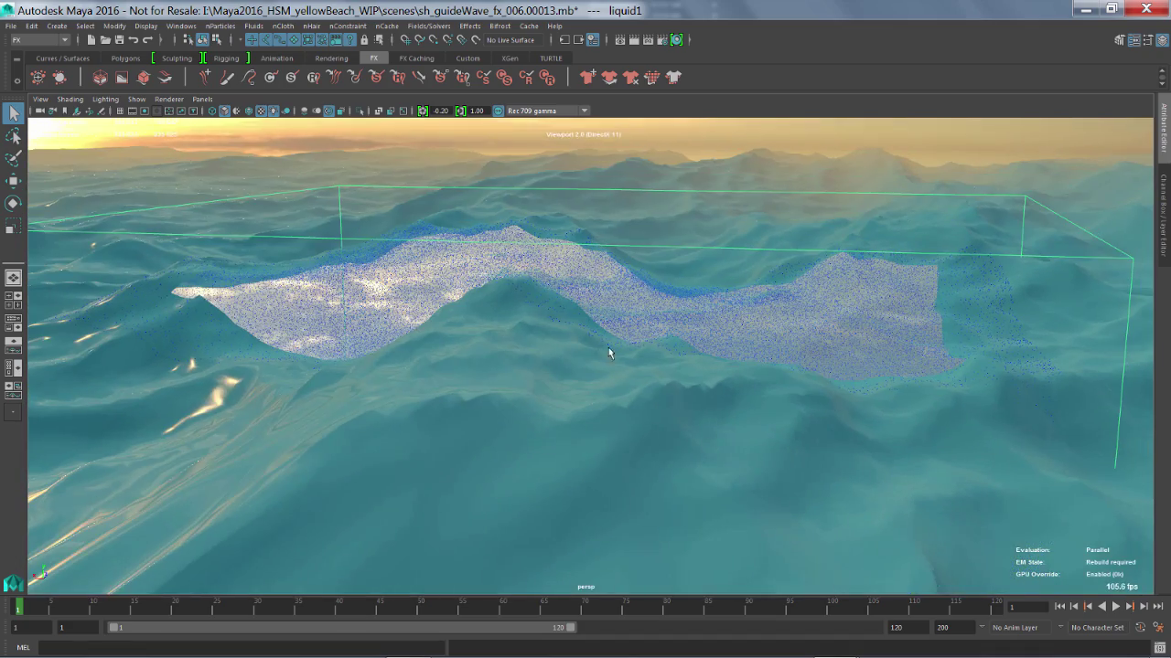
{"action": "left_click_drag", "start_coordinate": [608, 347], "coordinate": [476, 417], "text": "alt"}
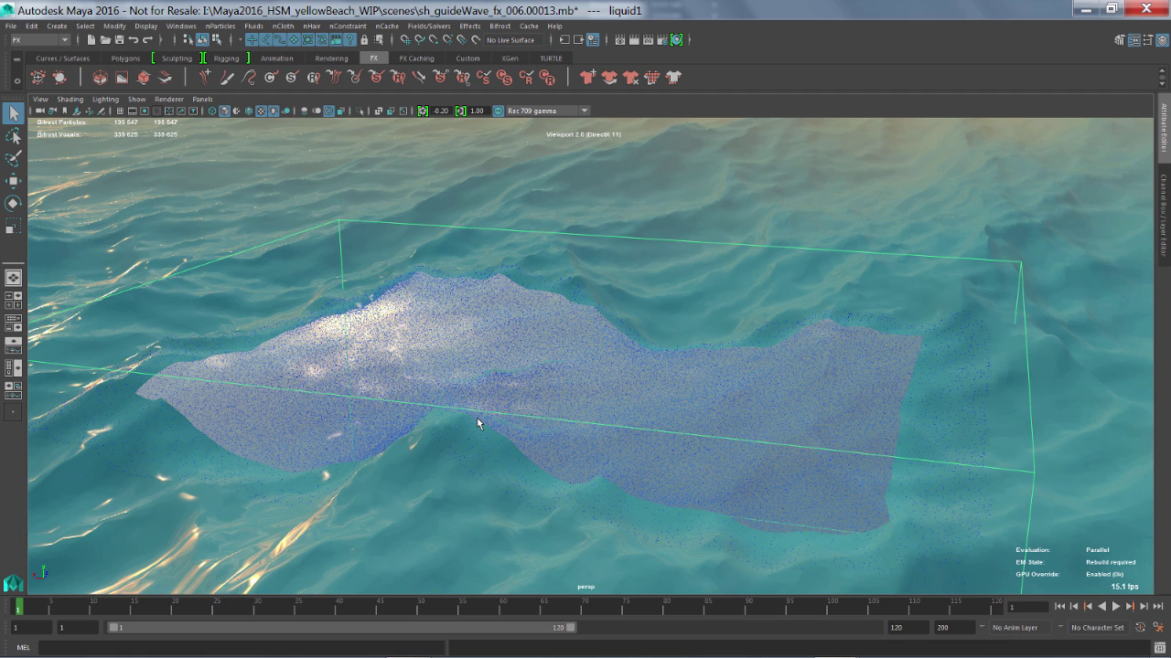
Add a Bifrost Adaptive Mesh to the guideSmall wave mesh
{"action": "left_click", "coordinate": [523, 373]}
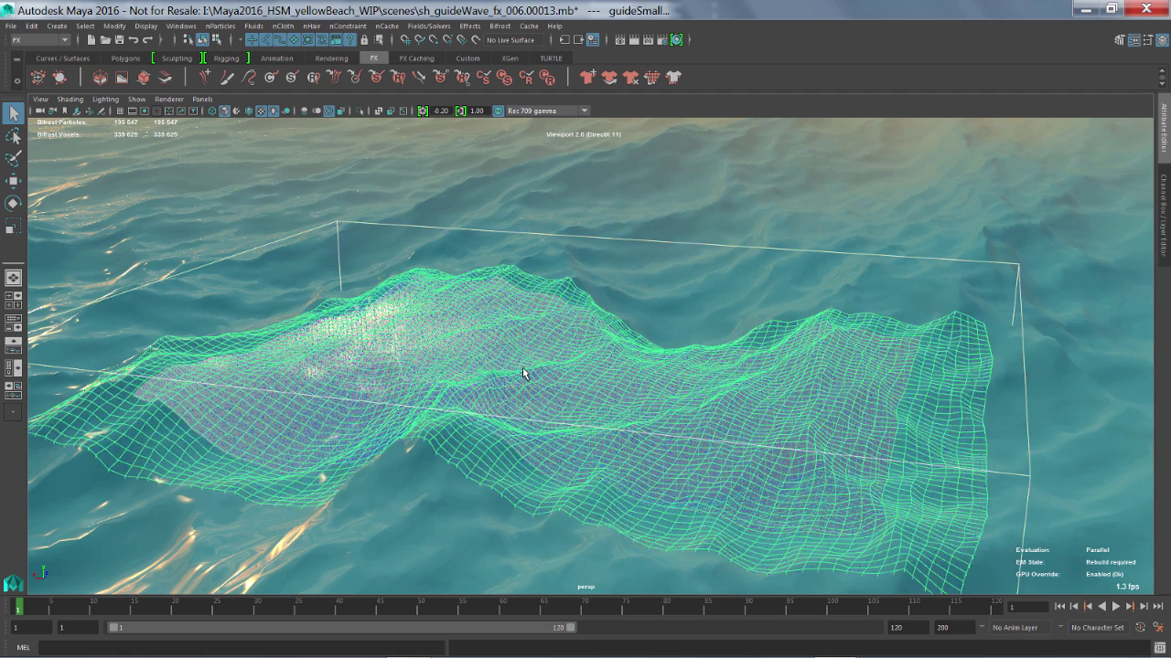
{"action": "left_click", "coordinate": [500, 27]}
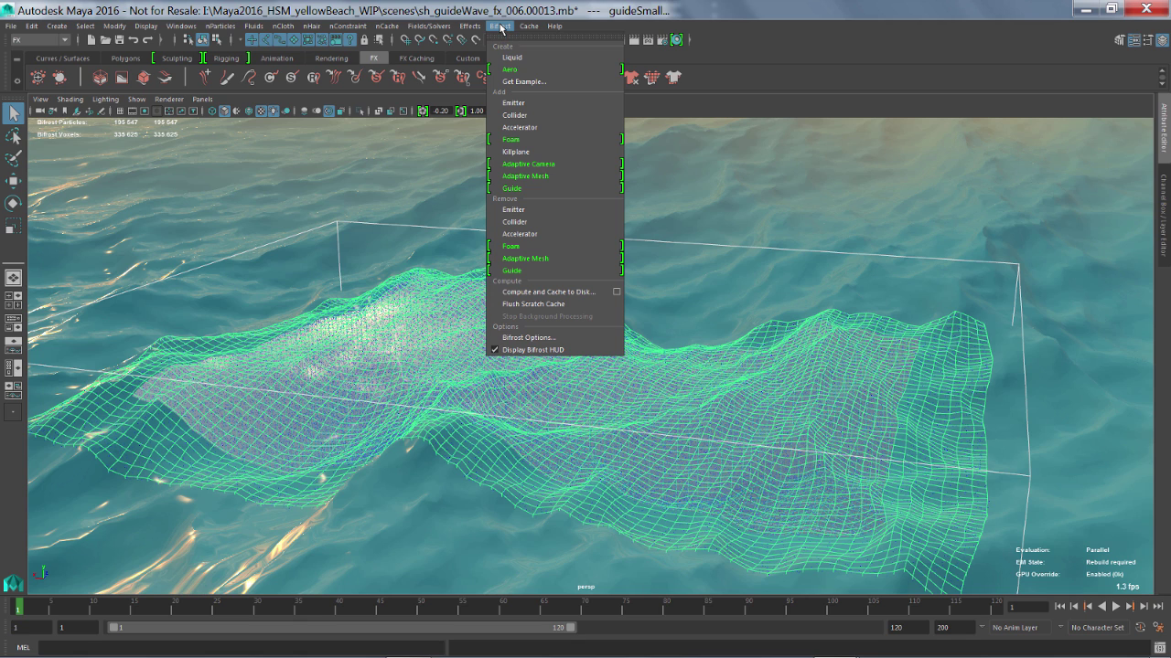
{"action": "left_click", "coordinate": [567, 182]}
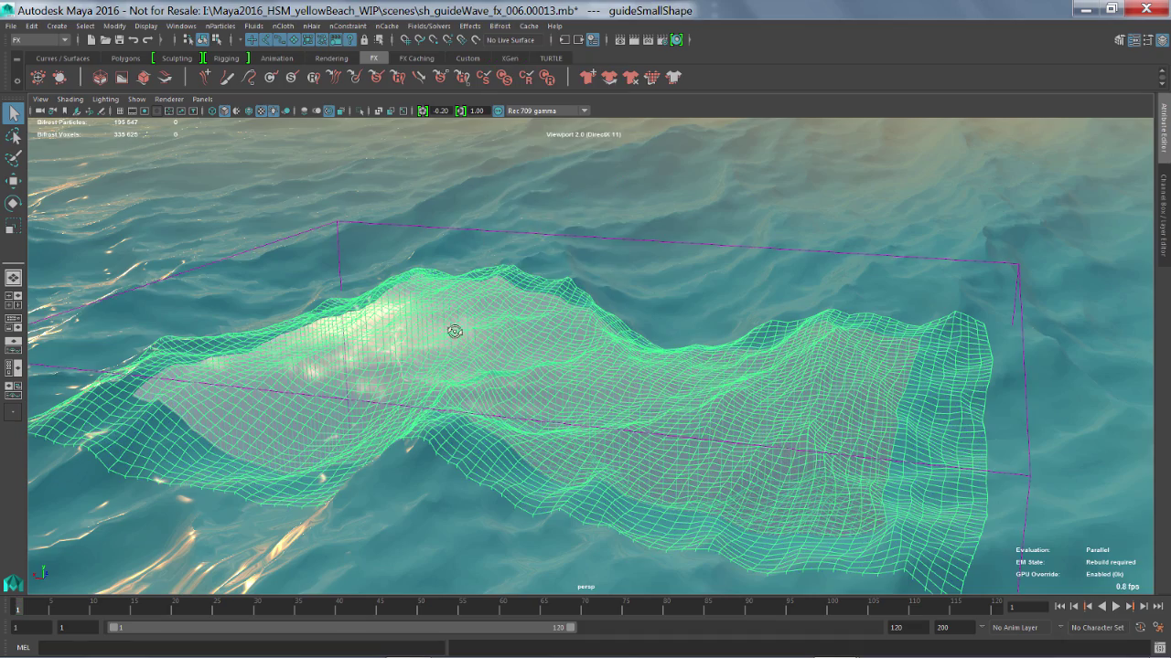
{"action": "left_click_drag", "start_coordinate": [455, 331], "coordinate": [1033, 325], "text": "alt"}
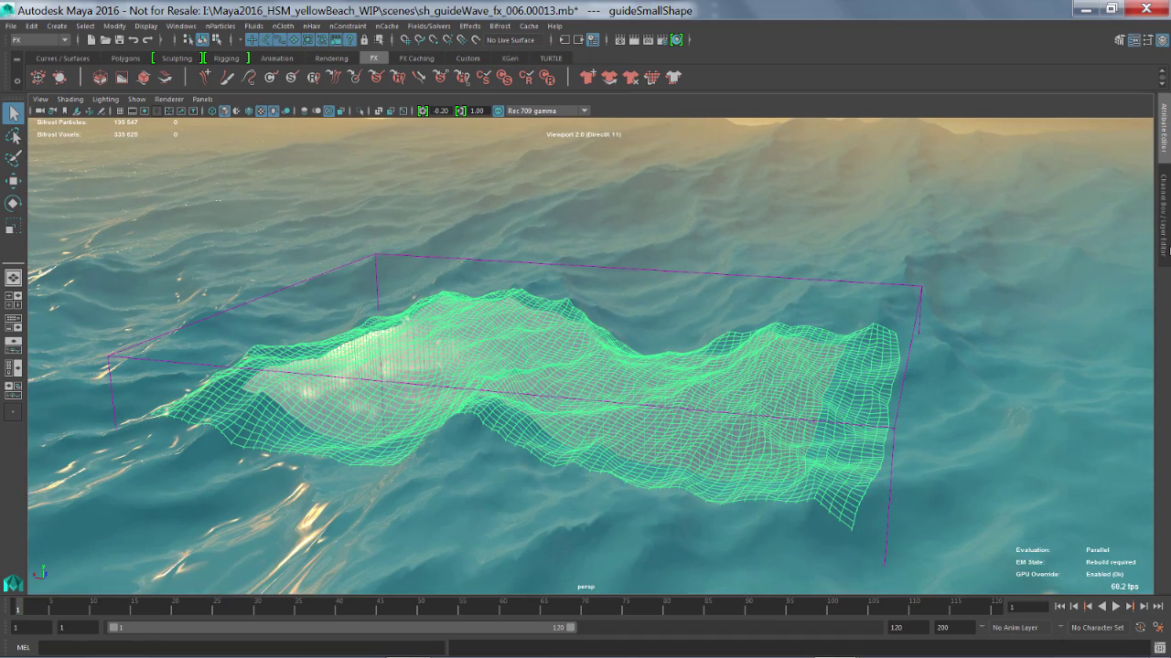
Show the tank layer and make the tank a Bifrost collider for liquid1
{"action": "left_click", "coordinate": [1165, 220]}
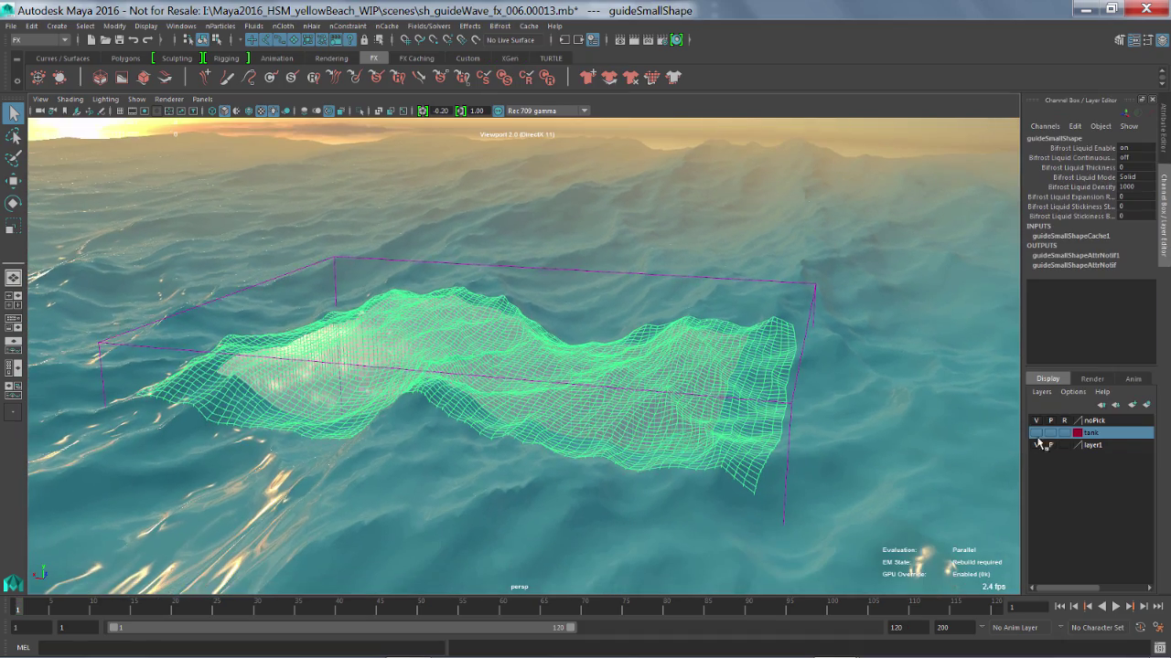
{"action": "left_click", "coordinate": [1036, 432]}
{"action": "left_click_drag", "start_coordinate": [857, 376], "coordinate": [828, 318], "text": "alt"}
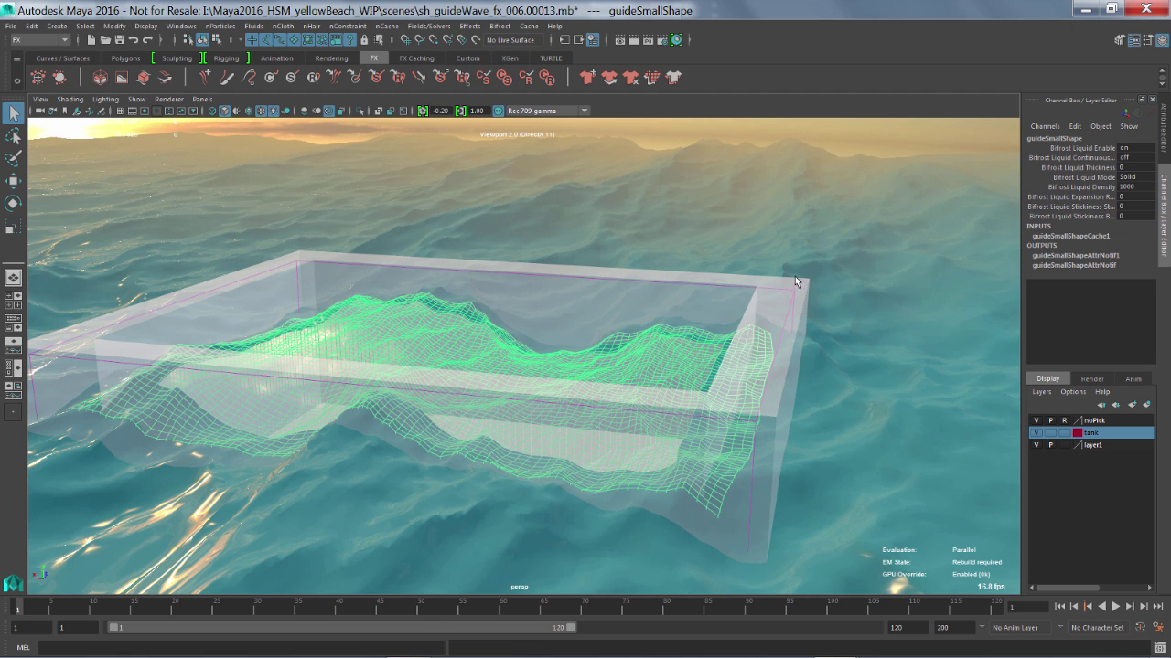
{"action": "left_click", "coordinate": [799, 305]}
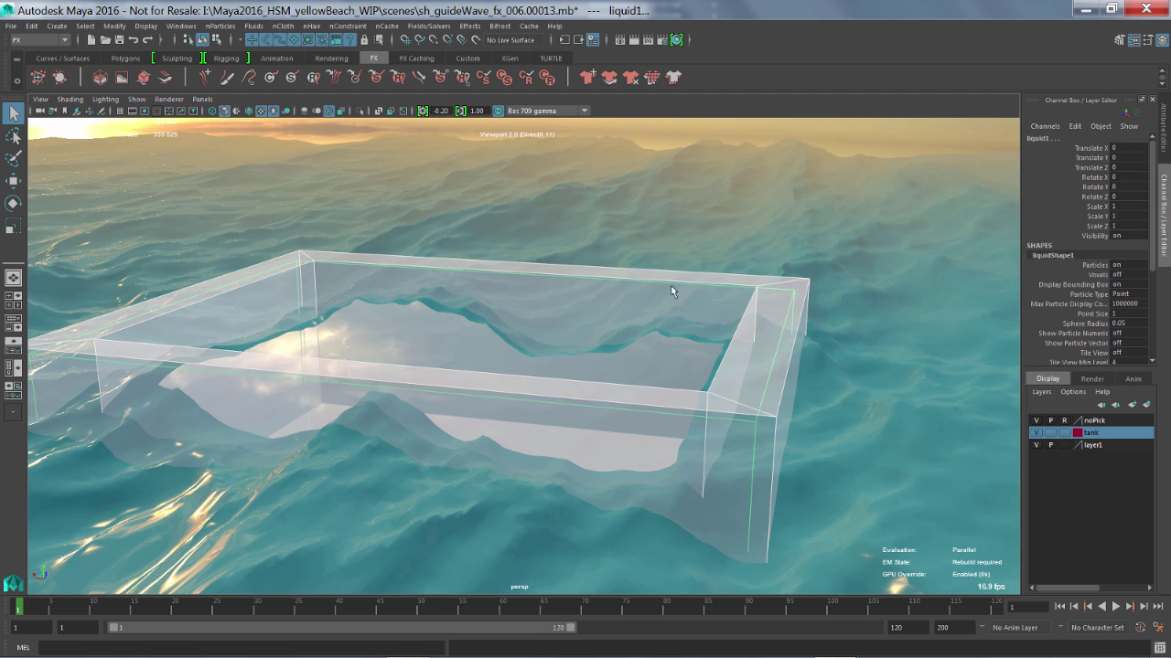
{"action": "left_click", "coordinate": [499, 27]}
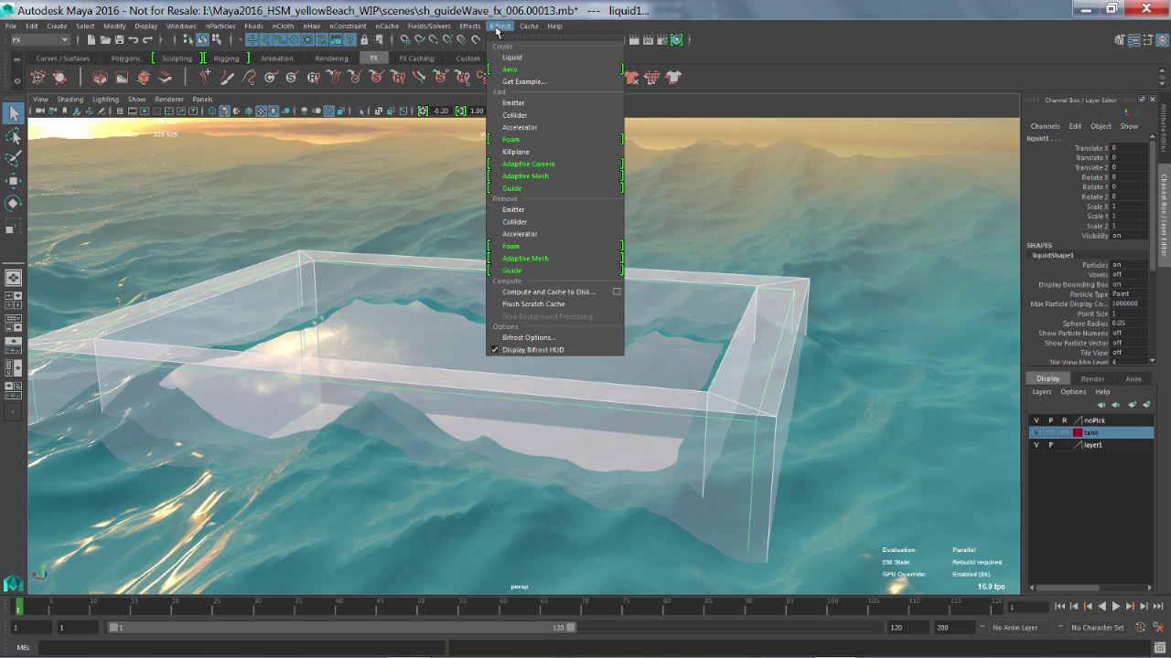
{"action": "left_click", "coordinate": [534, 123]}
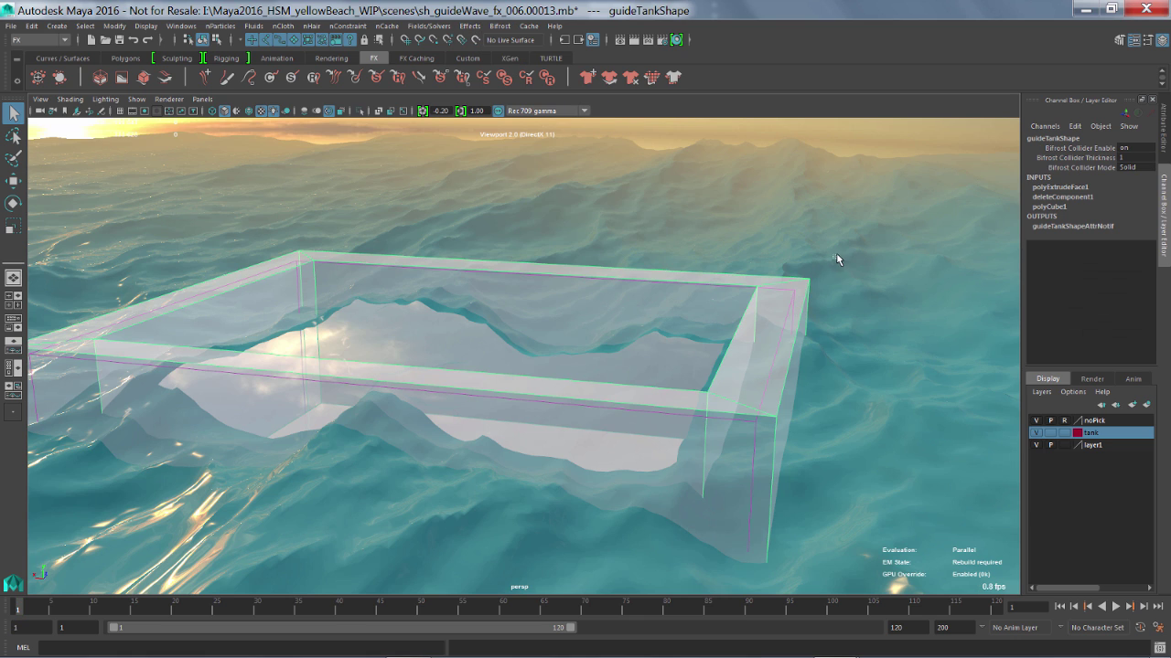
Select only liquid1 and hide the tank layer again
{"action": "left_click", "coordinate": [790, 291]}
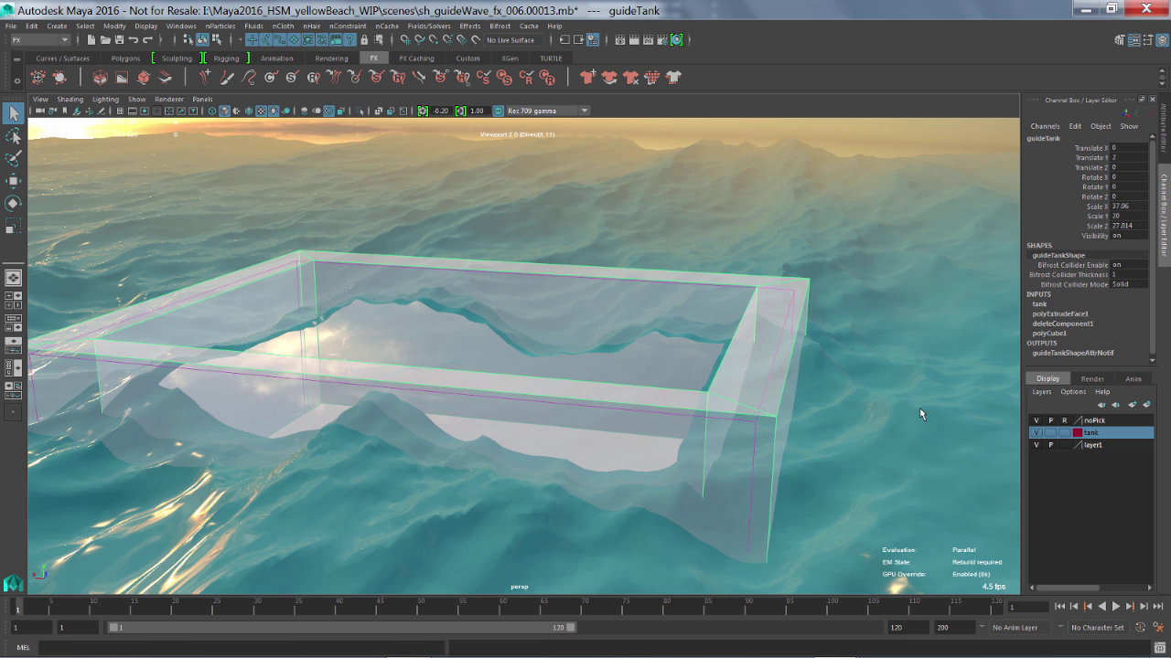
{"action": "left_click", "coordinate": [792, 306]}
{"action": "left_click", "coordinate": [793, 302]}
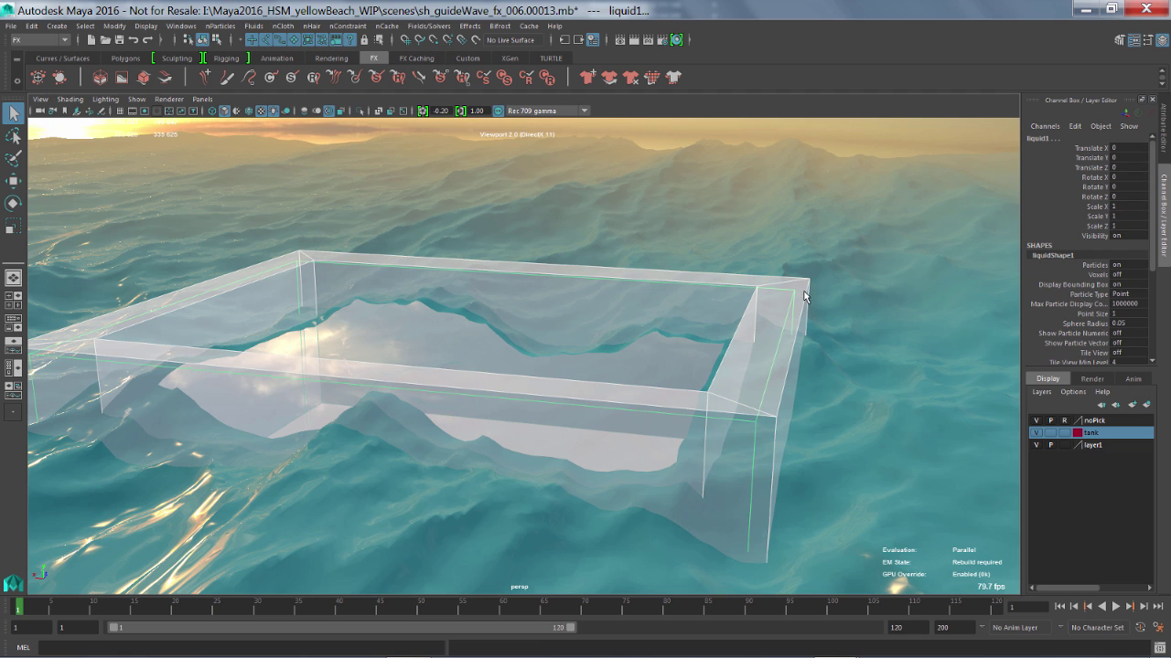
{"action": "left_click", "coordinate": [804, 290]}
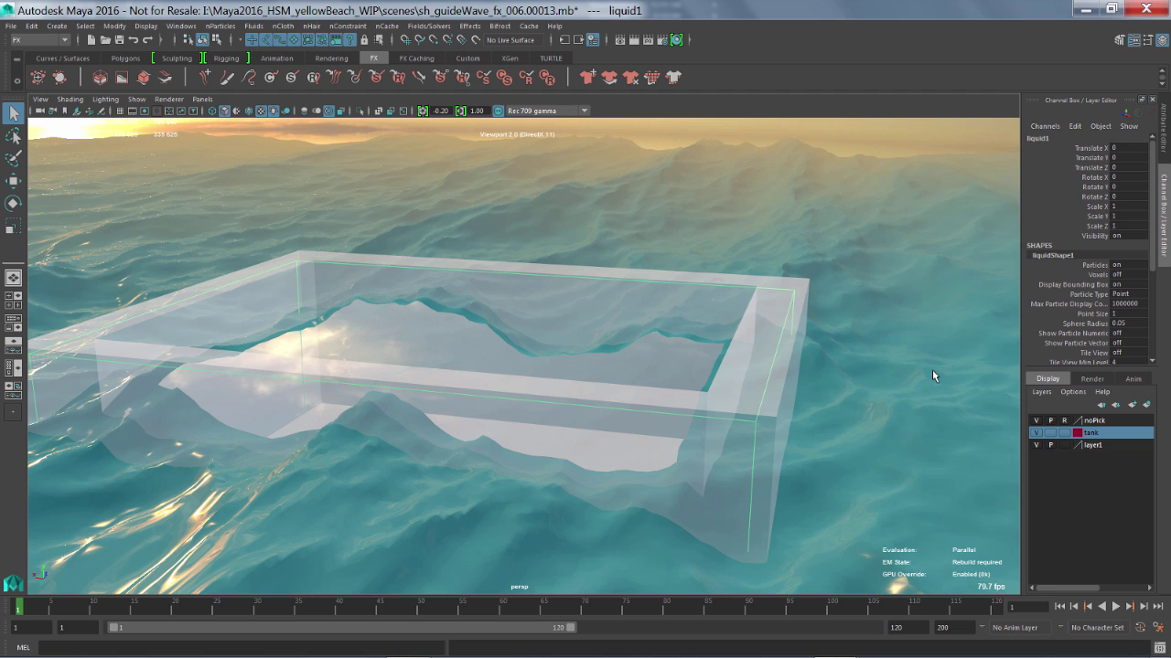
{"action": "left_click", "coordinate": [1036, 433]}
Turn off Spatial adaptivity in bifrostLiquidContainer1's Guided Simulation settings
{"action": "left_click", "coordinate": [1164, 137]}
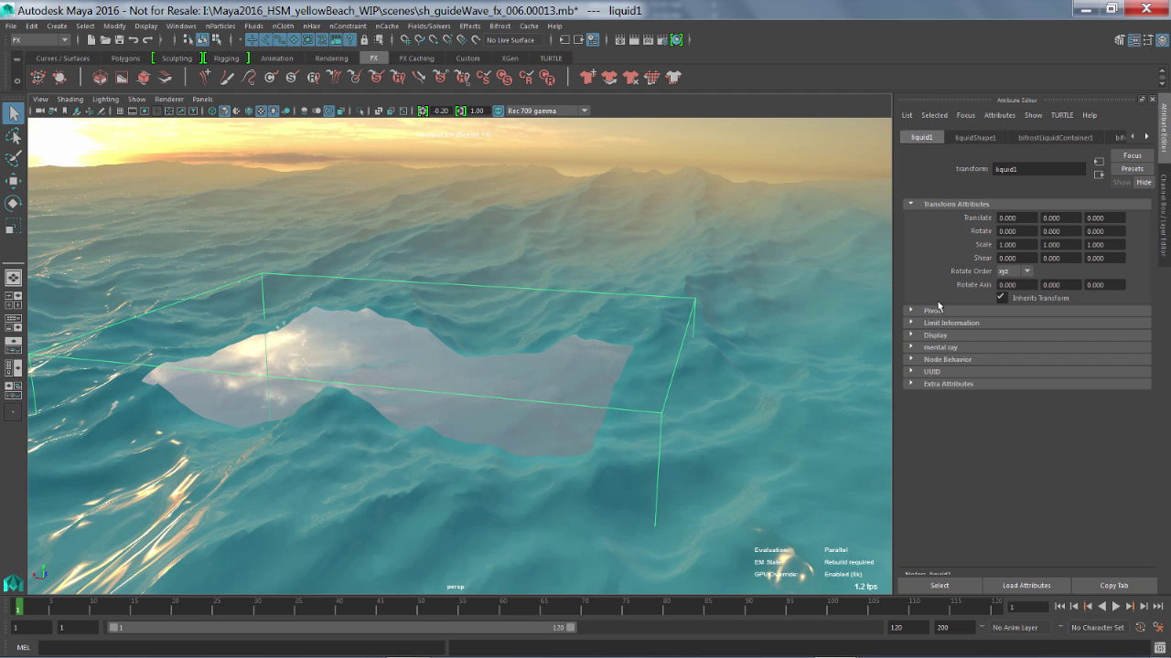
{"action": "left_click", "coordinate": [1039, 139]}
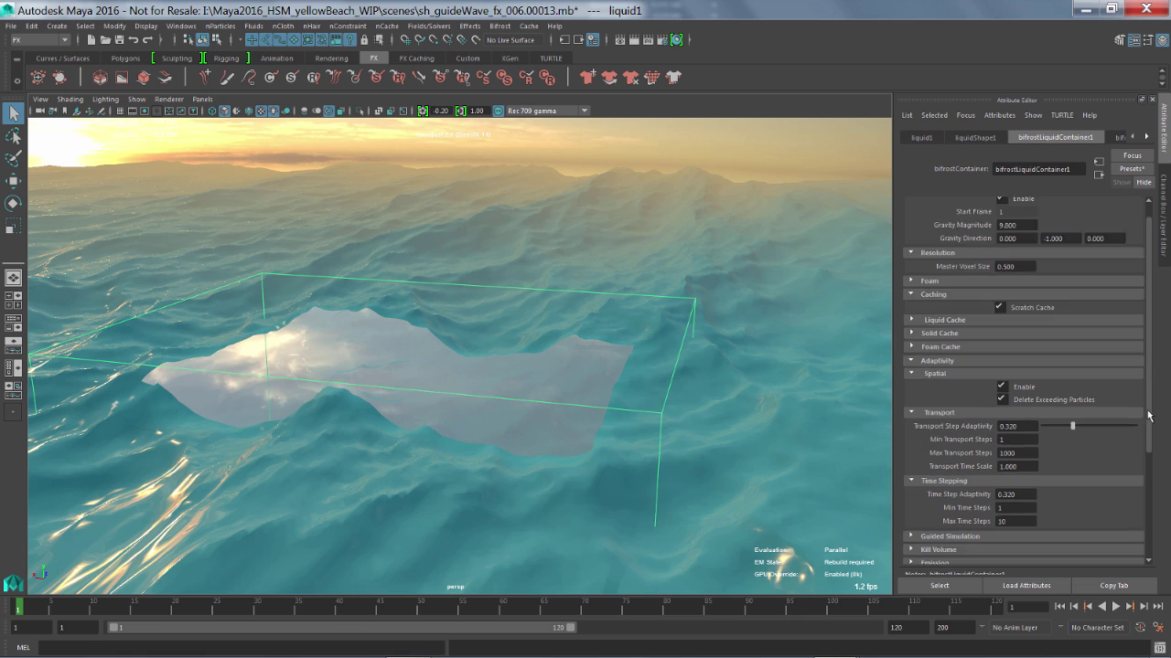
{"action": "left_click_drag", "start_coordinate": [1150, 388], "coordinate": [1154, 512]}
{"action": "left_click", "coordinate": [911, 376]}
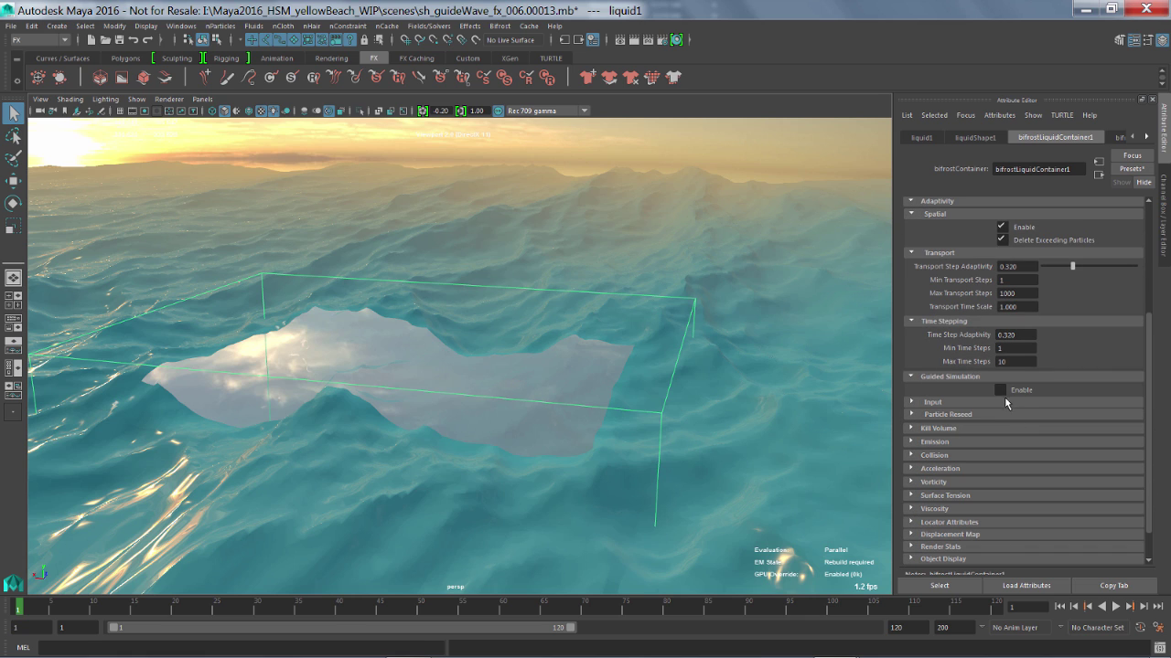
{"action": "left_click", "coordinate": [1002, 228]}
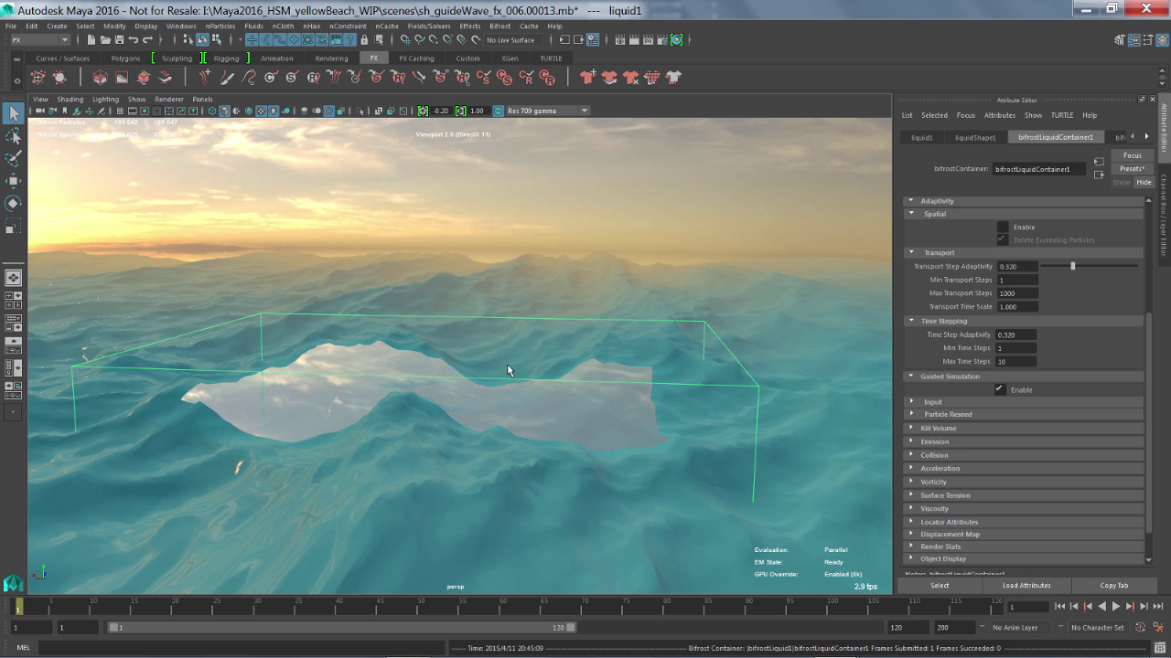
{"action": "left_click_drag", "start_coordinate": [470, 347], "coordinate": [533, 339], "text": "alt"}
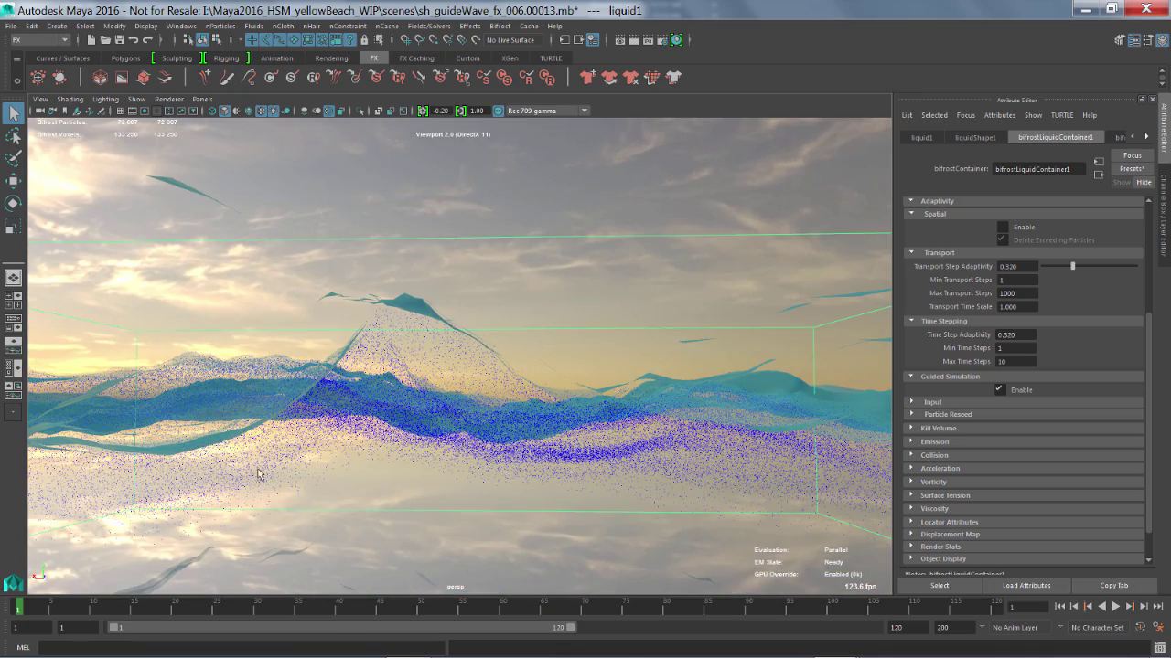
{"action": "mouse_move", "coordinate": [598, 450]}
{"action": "left_mouse_down", "text": "alt"}
{"action": "mouse_move", "coordinate": [606, 426]}
{"action": "mouse_move", "coordinate": [587, 437]}
{"action": "left_mouse_up", "text": "alt"}
{"action": "left_click_drag", "start_coordinate": [488, 418], "coordinate": [549, 403], "text": "alt"}
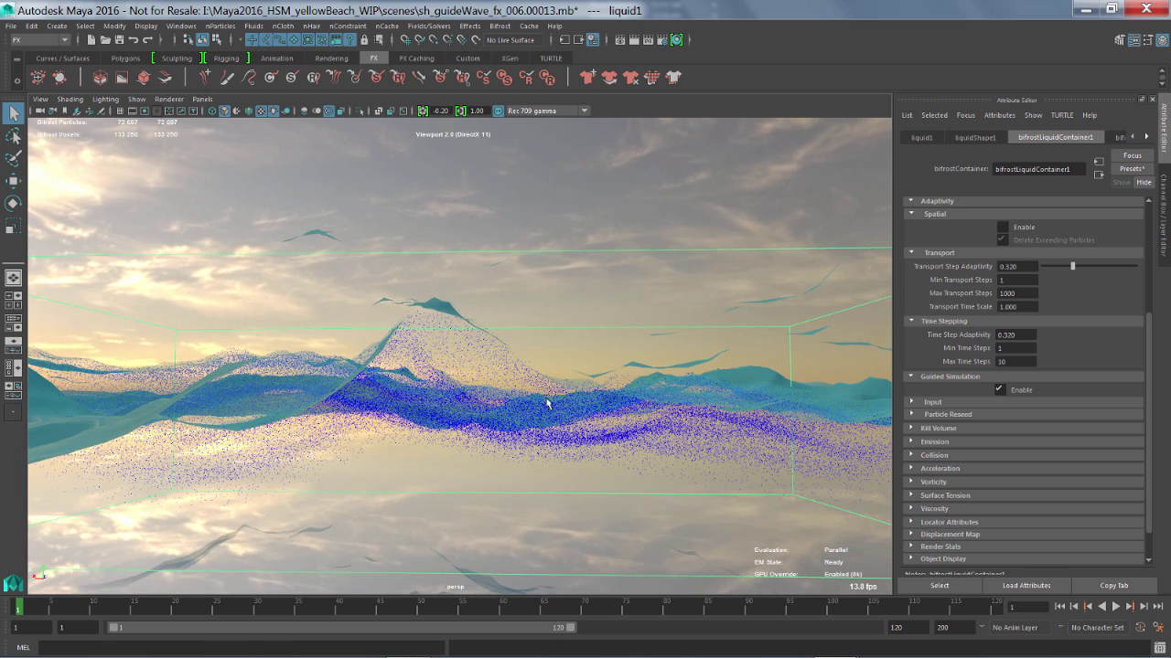
Set the guided simulation Input's Min Simulation Depth to 2
{"action": "left_click", "coordinate": [918, 403]}
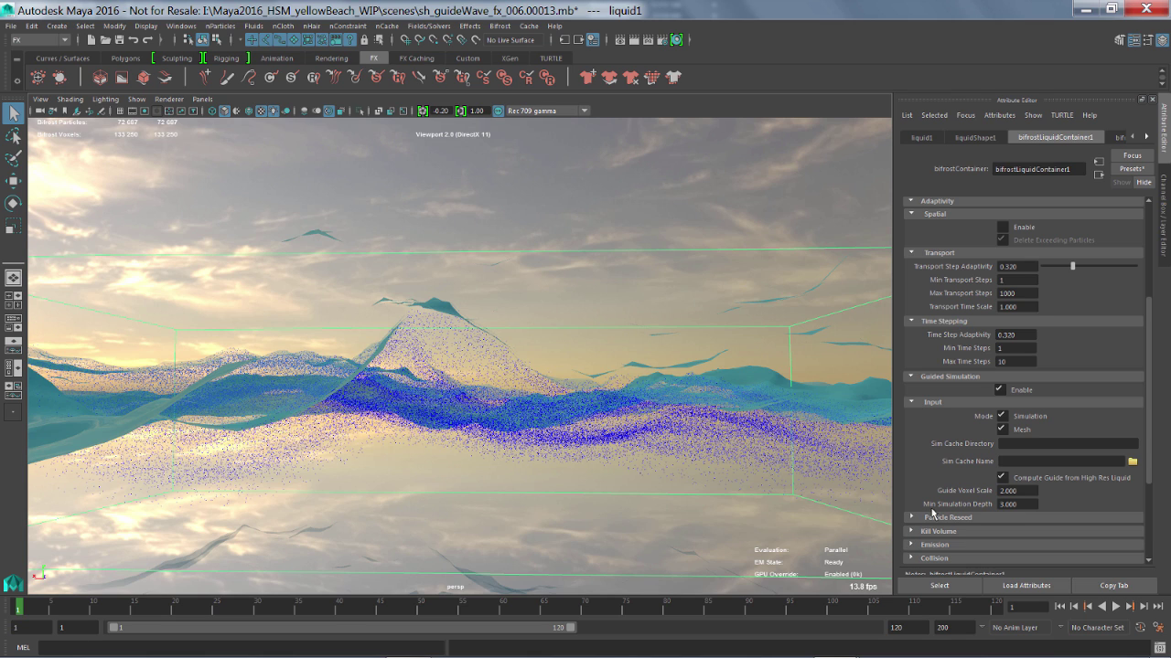
{"action": "left_click_drag", "start_coordinate": [1026, 504], "coordinate": [975, 505]}
{"action": "type", "text": "2"}
{"action": "key", "text": "Return"}
Bring up liquidShape1's particle display settings while viewing the water from above
{"action": "left_click_drag", "start_coordinate": [205, 274], "coordinate": [397, 313], "text": "alt"}
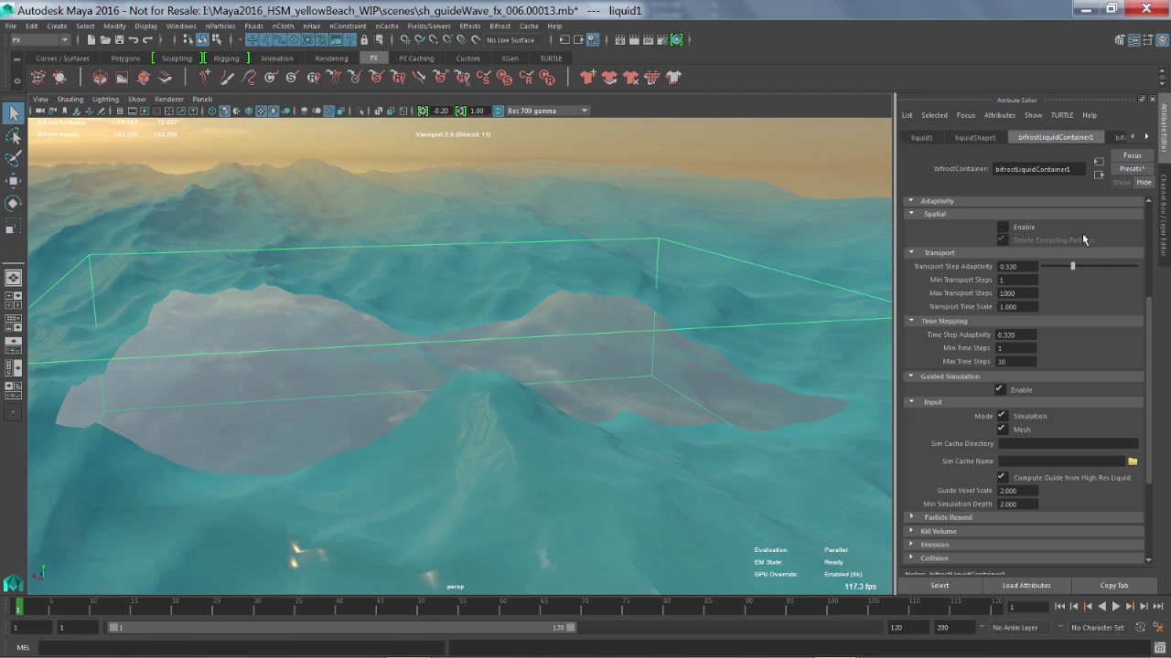
{"action": "left_click", "coordinate": [976, 138]}
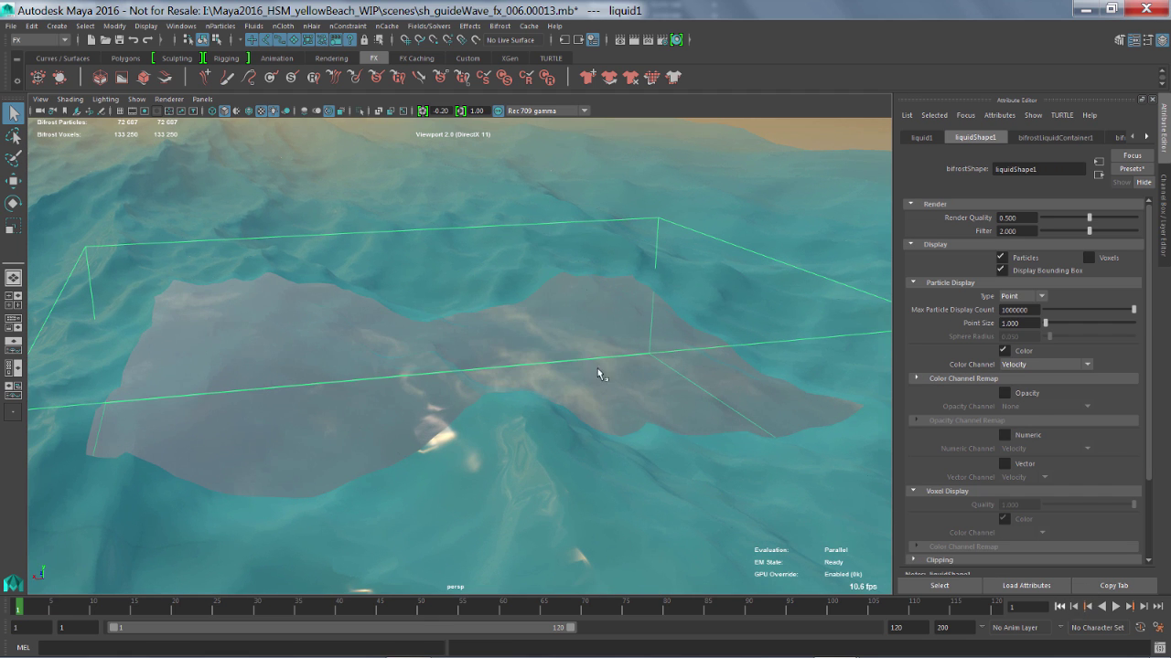
{"action": "middle_click_drag", "start_coordinate": [437, 308], "coordinate": [456, 316], "text": "alt"}
Set the liquid particles' Point Size to 2
{"action": "left_click_drag", "start_coordinate": [455, 317], "coordinate": [504, 329], "text": "alt"}
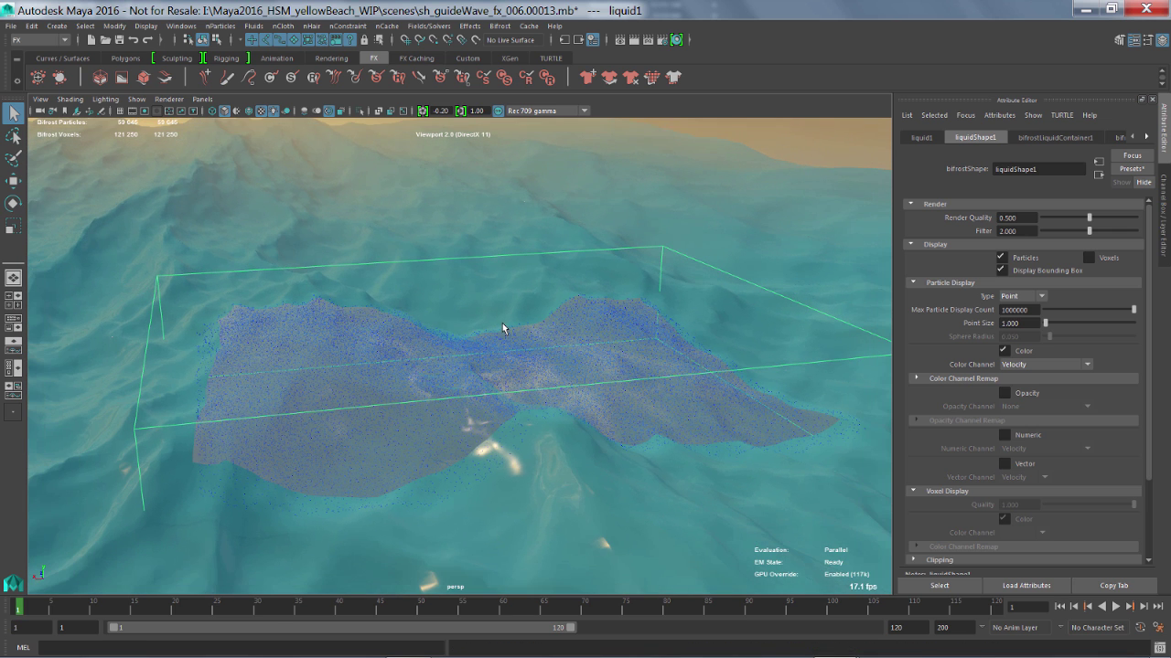
{"action": "double_click", "coordinate": [1017, 324]}
{"action": "type", "text": "2"}
{"action": "key", "text": "Return"}
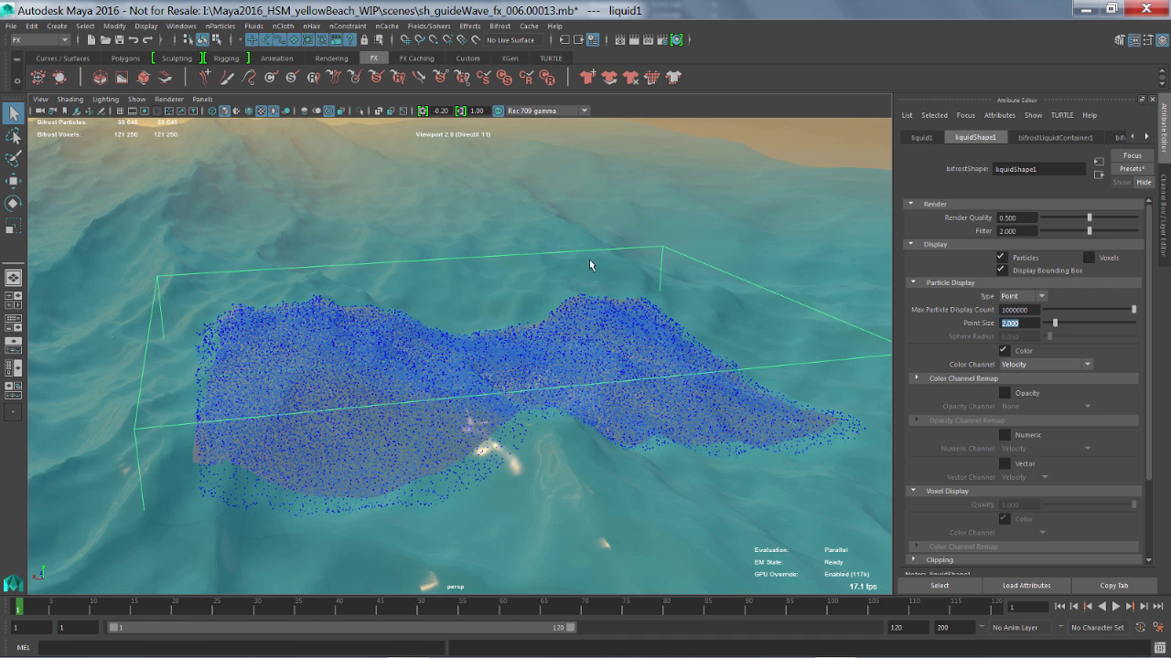
{"action": "left_click_drag", "start_coordinate": [592, 266], "coordinate": [642, 267], "text": "alt"}
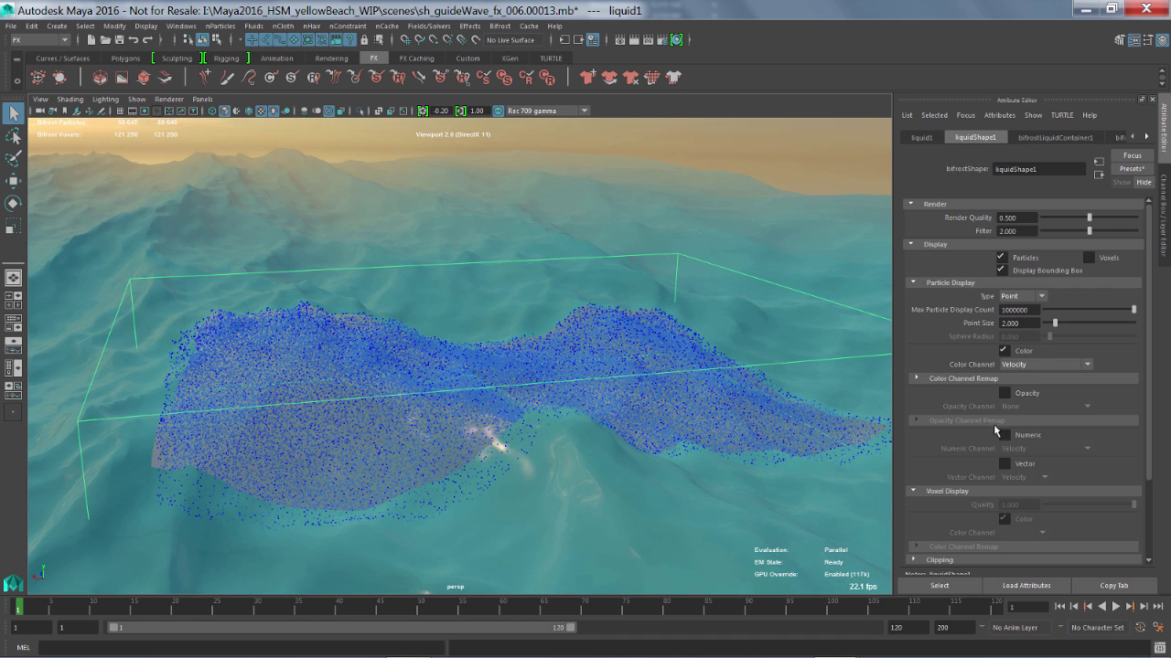
Set the Color Channel Remap's selected colour to the ocean teal sampled from the viewport
{"action": "left_click", "coordinate": [917, 380]}
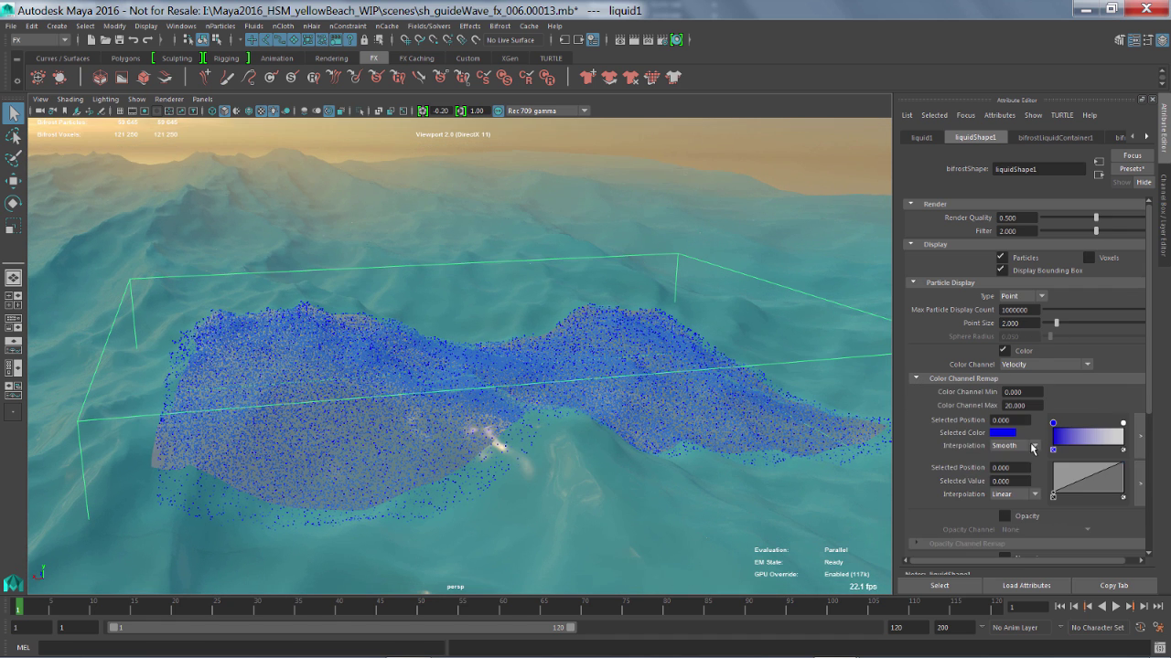
{"action": "left_click", "coordinate": [1003, 425]}
{"action": "left_click", "coordinate": [1004, 433]}
{"action": "left_click", "coordinate": [923, 404]}
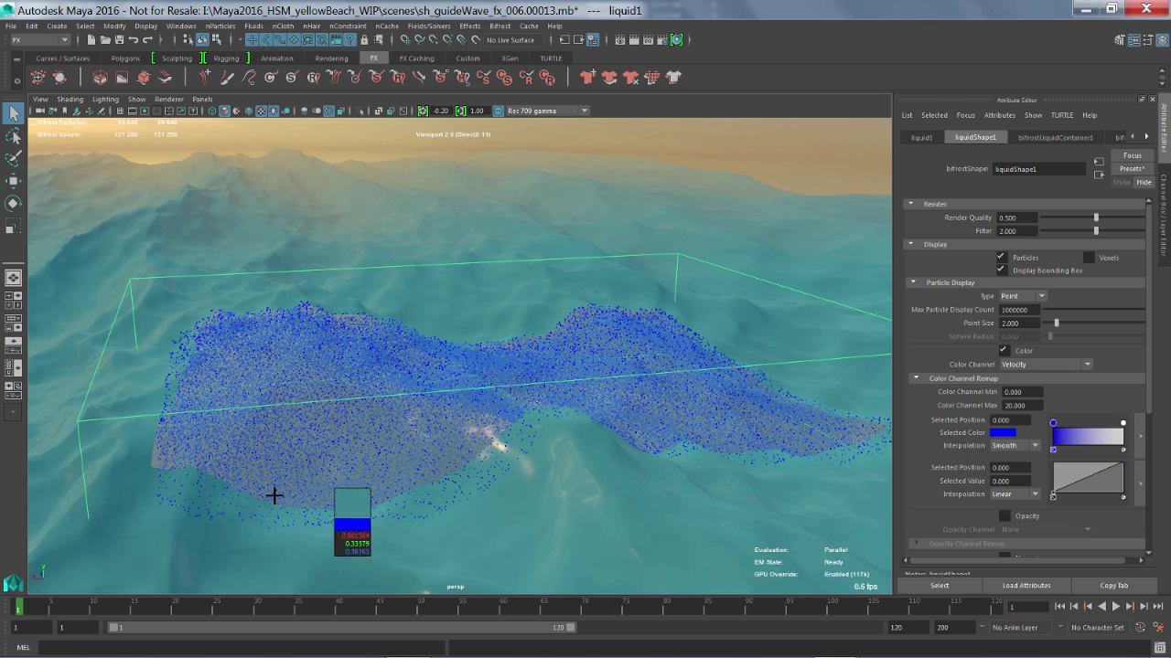
{"action": "left_click", "coordinate": [206, 537]}
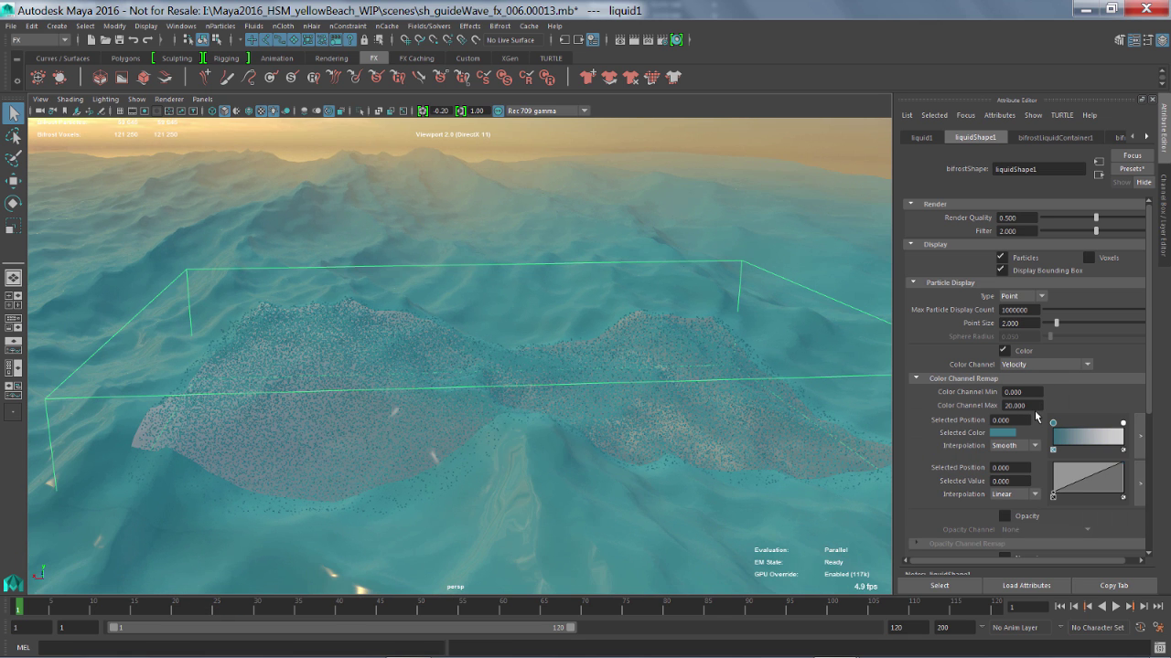
Set Color Channel Max to 15 and tumble around the recoloured liquid
{"action": "left_click_drag", "start_coordinate": [1026, 406], "coordinate": [951, 408]}
{"action": "type", "text": "15"}
{"action": "key", "text": "Return"}
{"action": "left_click_drag", "start_coordinate": [665, 390], "coordinate": [426, 451], "text": "alt"}
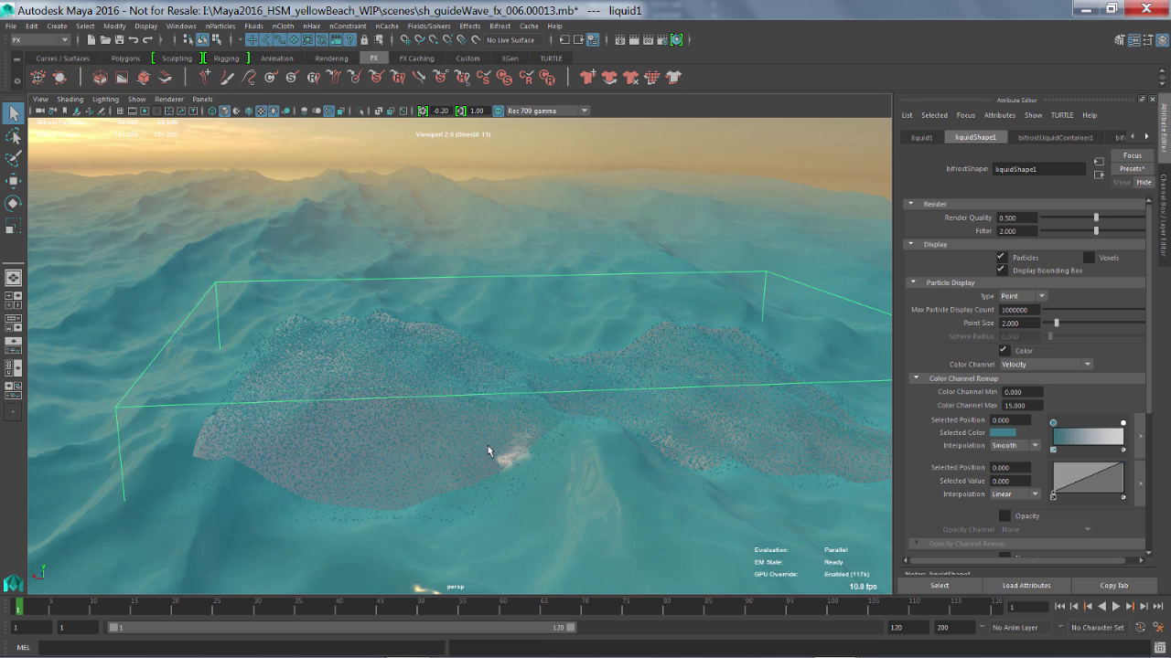
{"action": "left_click_drag", "start_coordinate": [556, 426], "coordinate": [621, 434], "text": "alt"}
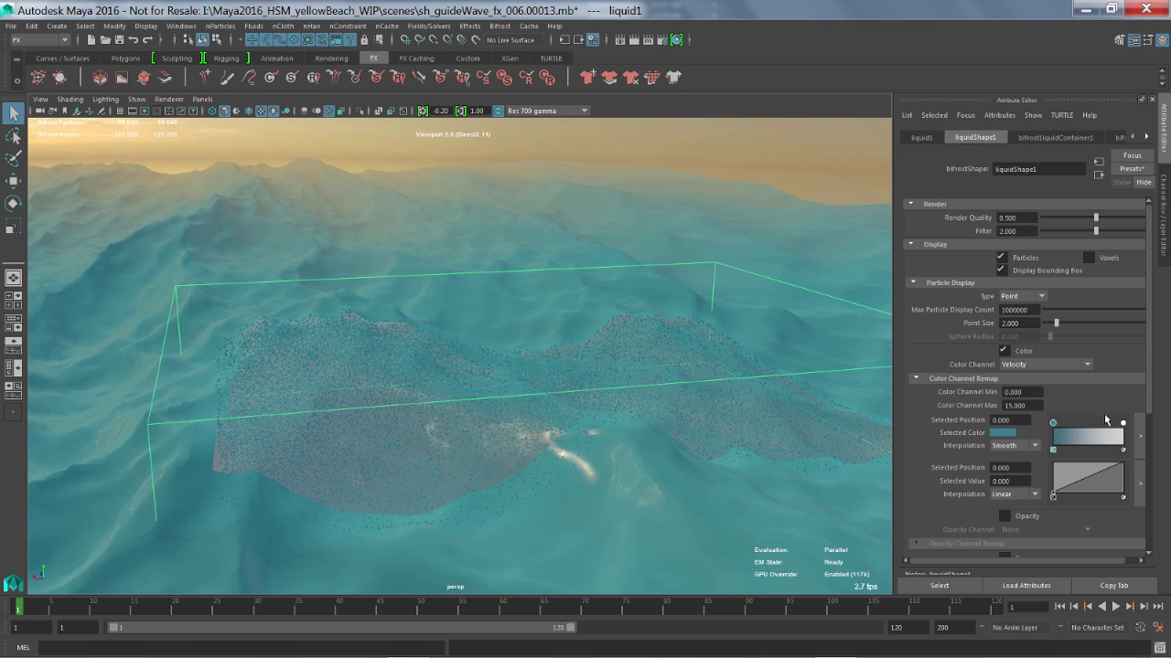
{"action": "left_click_drag", "start_coordinate": [507, 371], "coordinate": [427, 365], "text": "alt"}
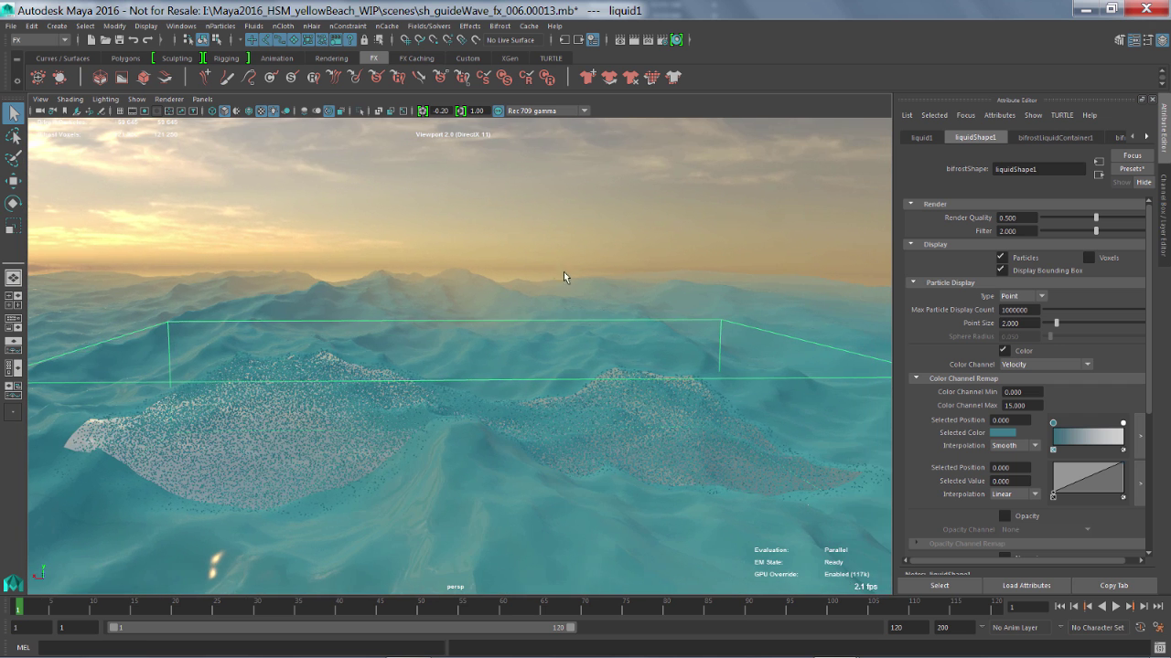
Add Bifrost foam to the liquid and hide its bounding box
{"action": "left_click", "coordinate": [500, 26]}
{"action": "left_click", "coordinate": [527, 137]}
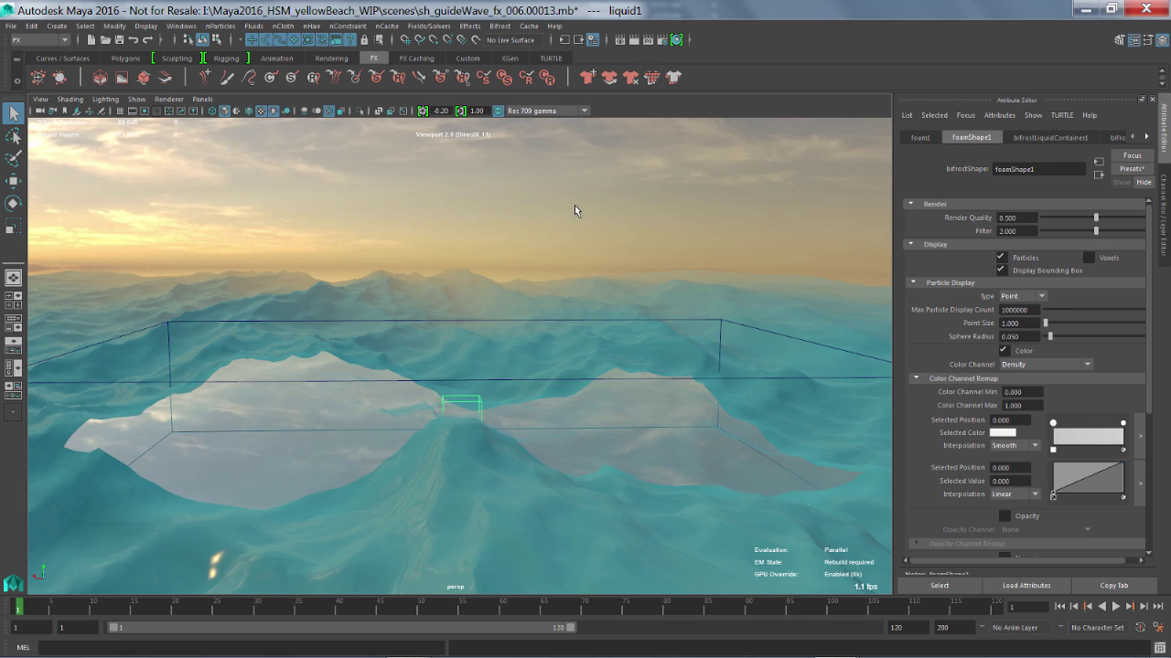
{"action": "left_click", "coordinate": [1001, 270]}
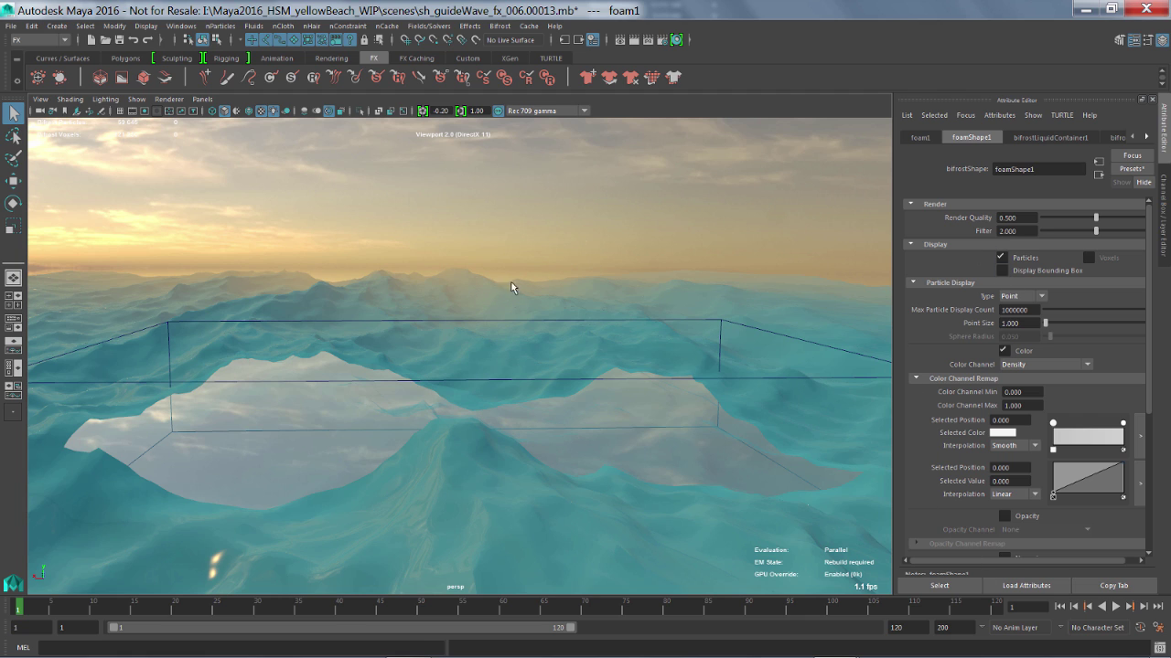
Reselect the liquid, return to the first frame and play the simulation
{"action": "left_click", "coordinate": [626, 322]}
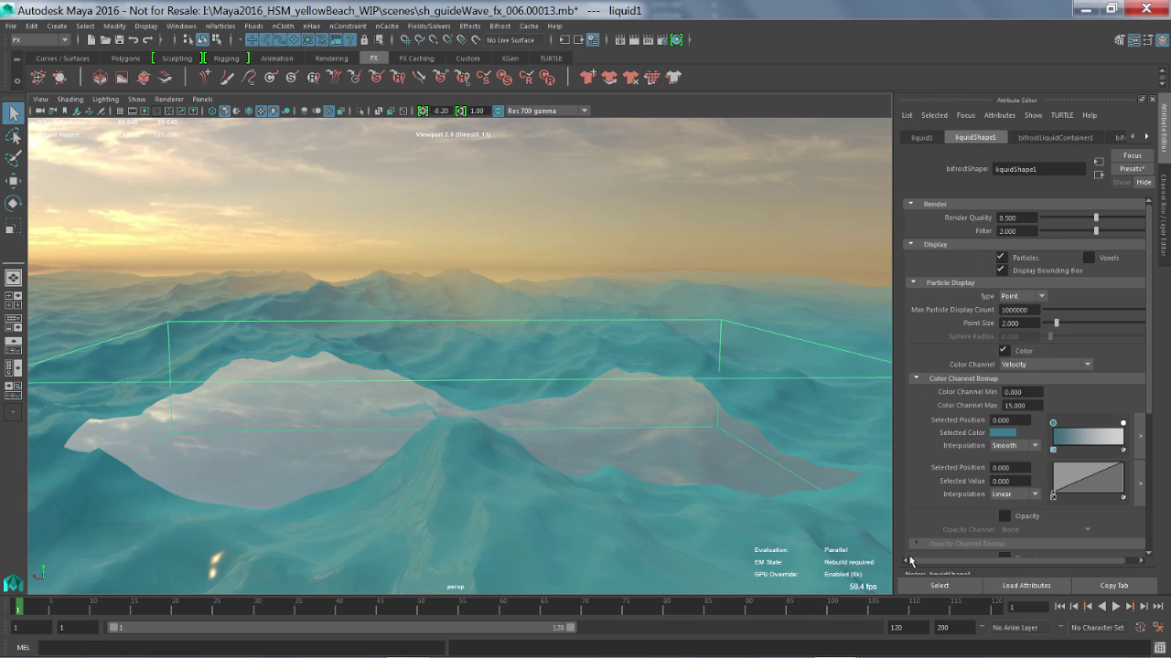
{"action": "left_click", "coordinate": [1058, 607]}
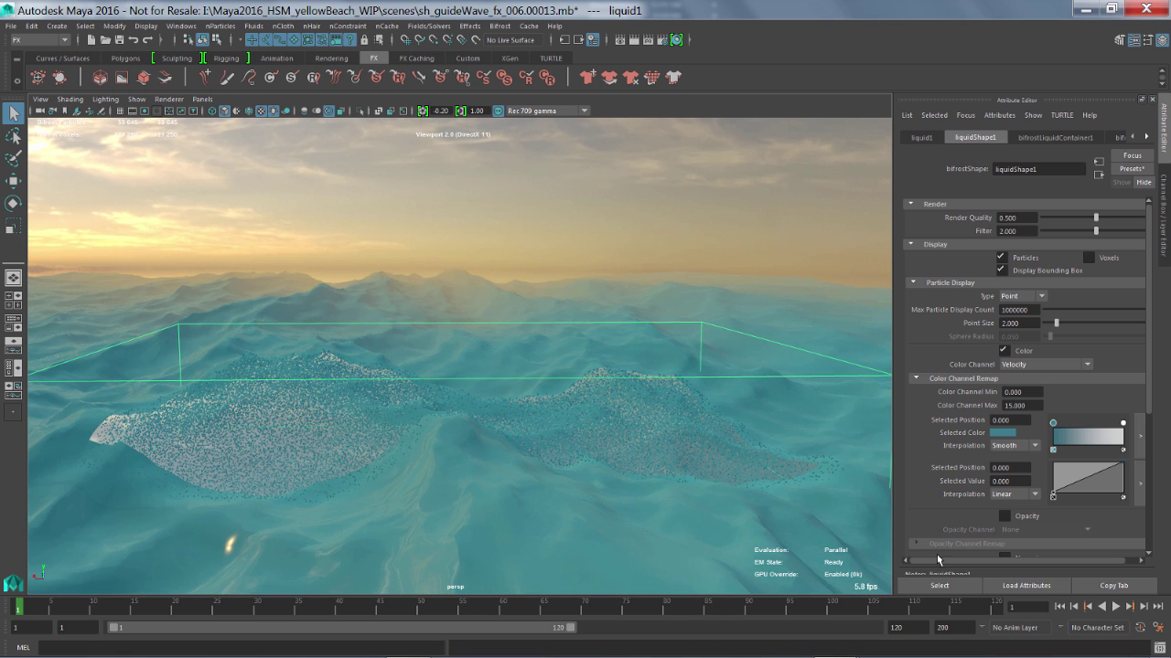
{"action": "left_click", "coordinate": [1116, 606]}
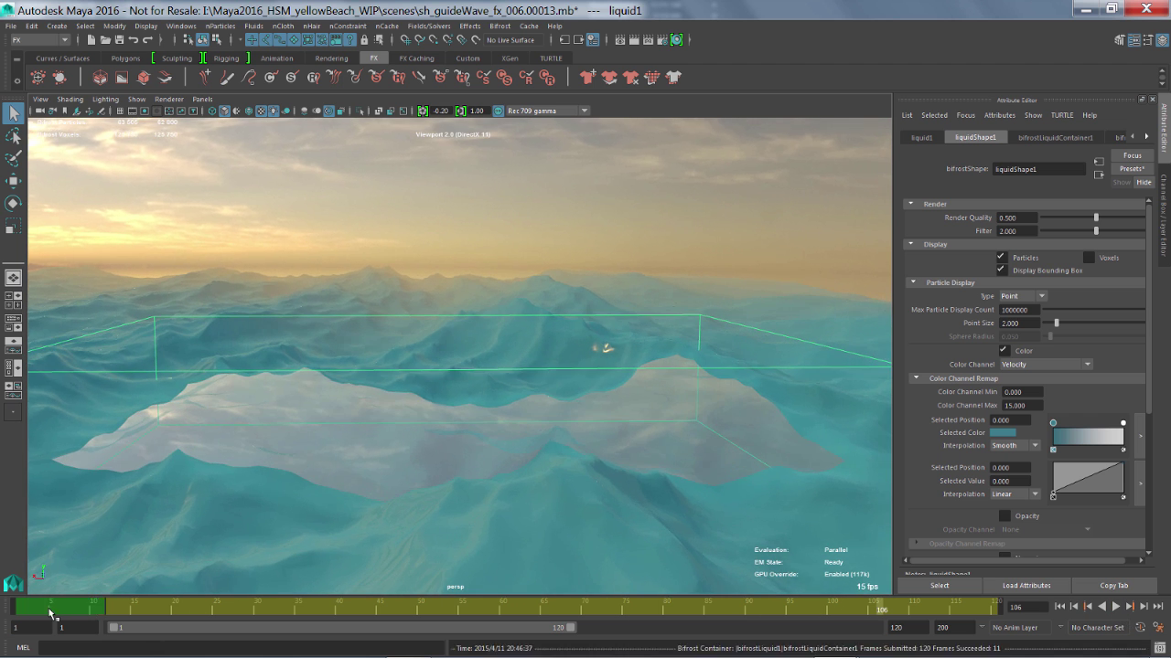
Scrub back to about frame 8, view the caching waves from low angles, then switch to QuickTime
{"action": "left_click_drag", "start_coordinate": [50, 614], "coordinate": [92, 618]}
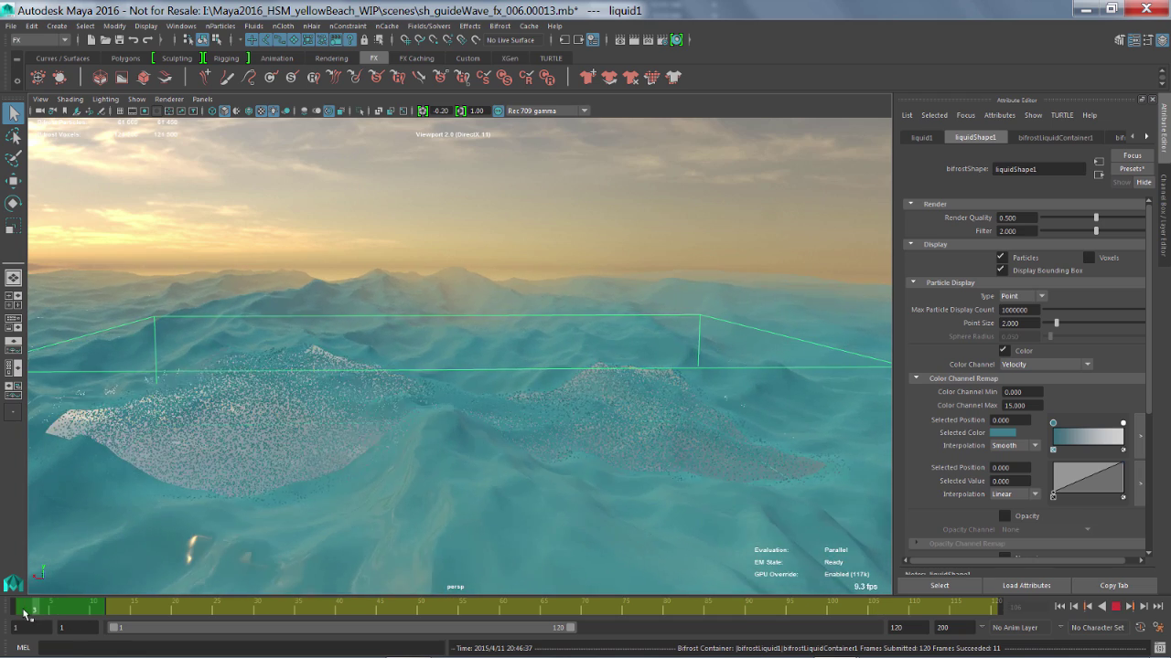
{"action": "left_click_drag", "start_coordinate": [424, 411], "coordinate": [465, 407], "text": "alt"}
{"action": "left_click_drag", "start_coordinate": [350, 433], "coordinate": [375, 437], "text": "alt"}
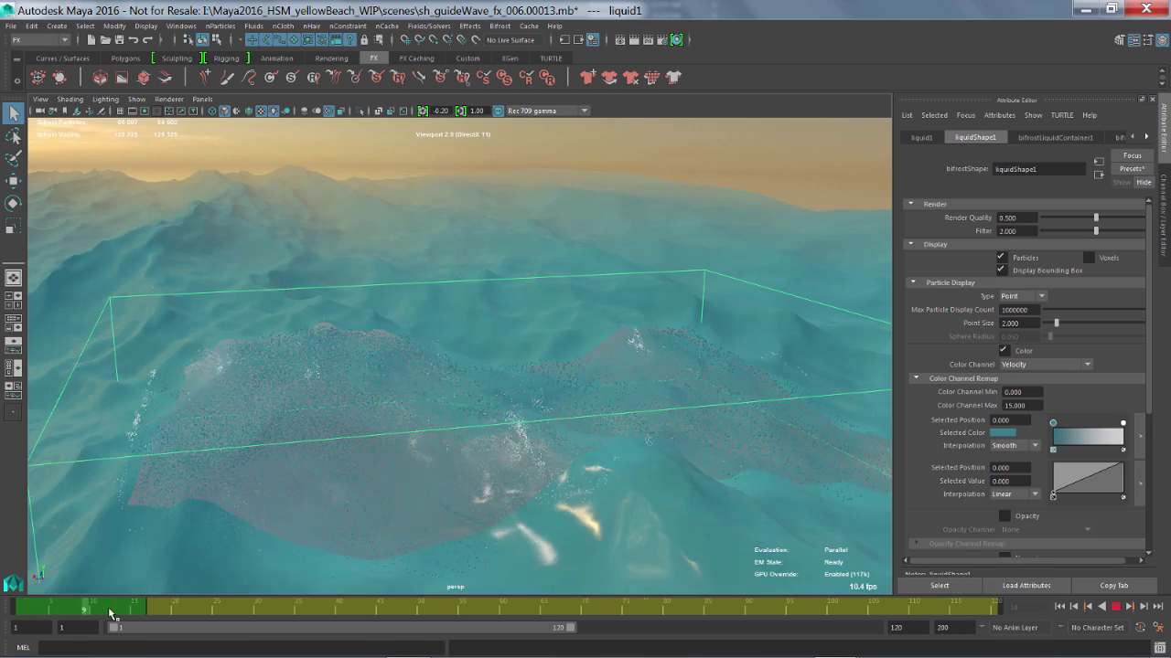
{"action": "left_click_drag", "start_coordinate": [293, 430], "coordinate": [351, 437], "text": "alt"}
{"action": "left_click_drag", "start_coordinate": [498, 404], "coordinate": [465, 403], "text": "alt"}
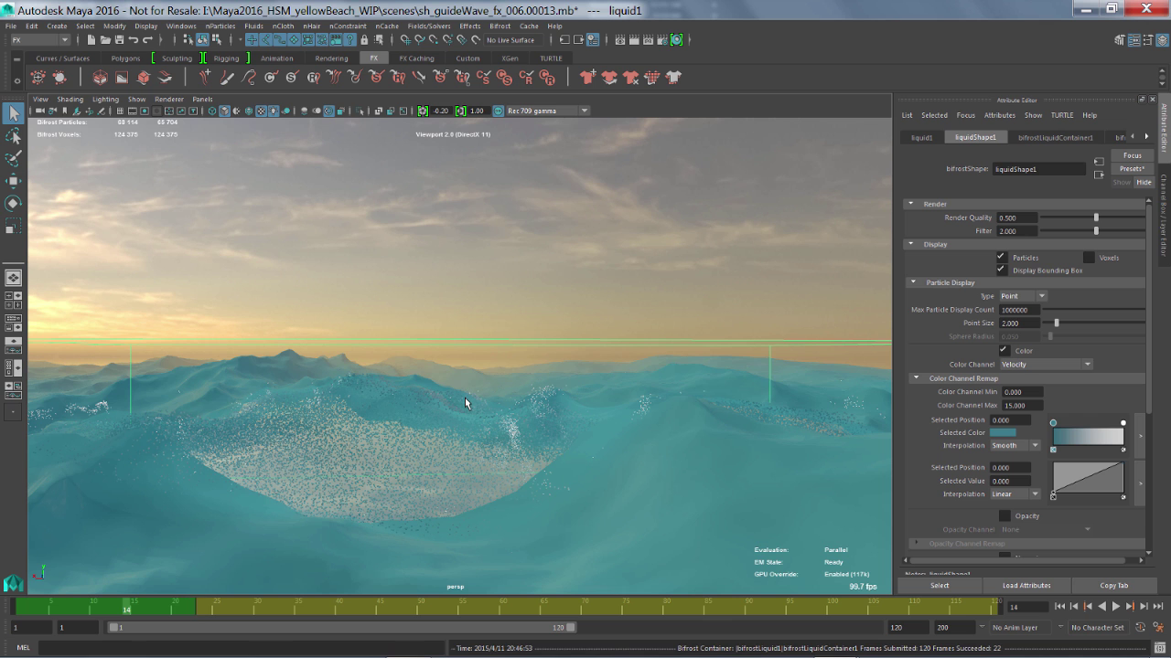
{"action": "key", "text": "alt+Tab"}
Play the four-view comparison of Min Sim Depth 3.0, 2.0, 1.5 and 1.0
{"action": "left_click", "coordinate": [524, 360]}
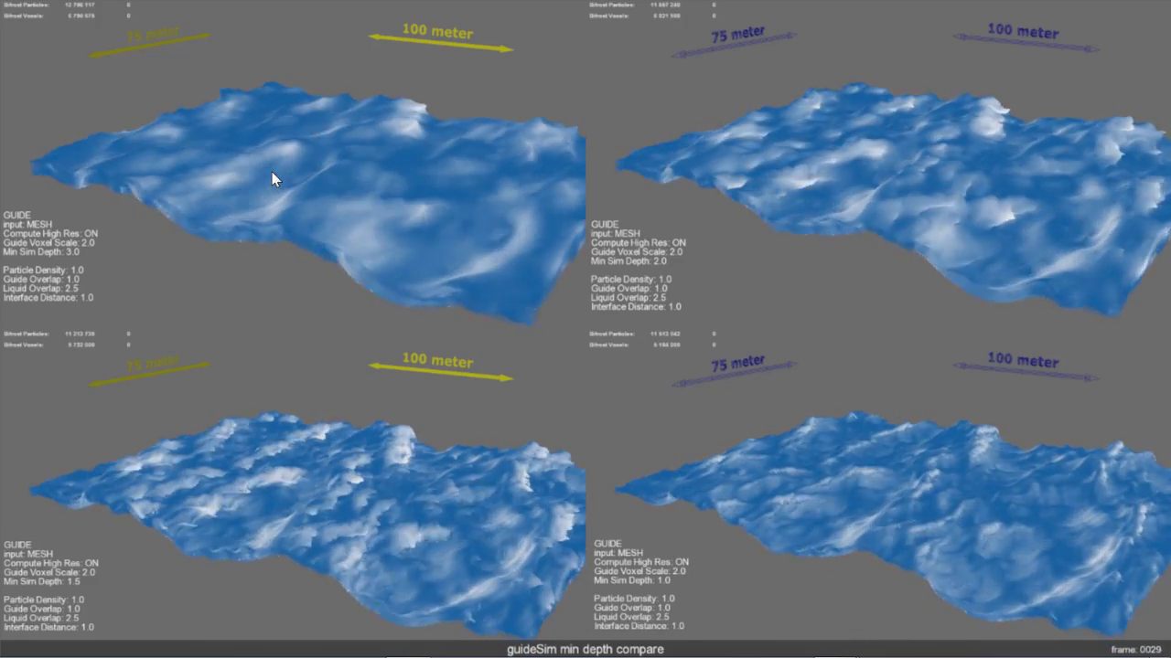
Return to Maya and orbit around the cached wave to inspect the white foam
{"action": "key", "text": "alt+Tab"}
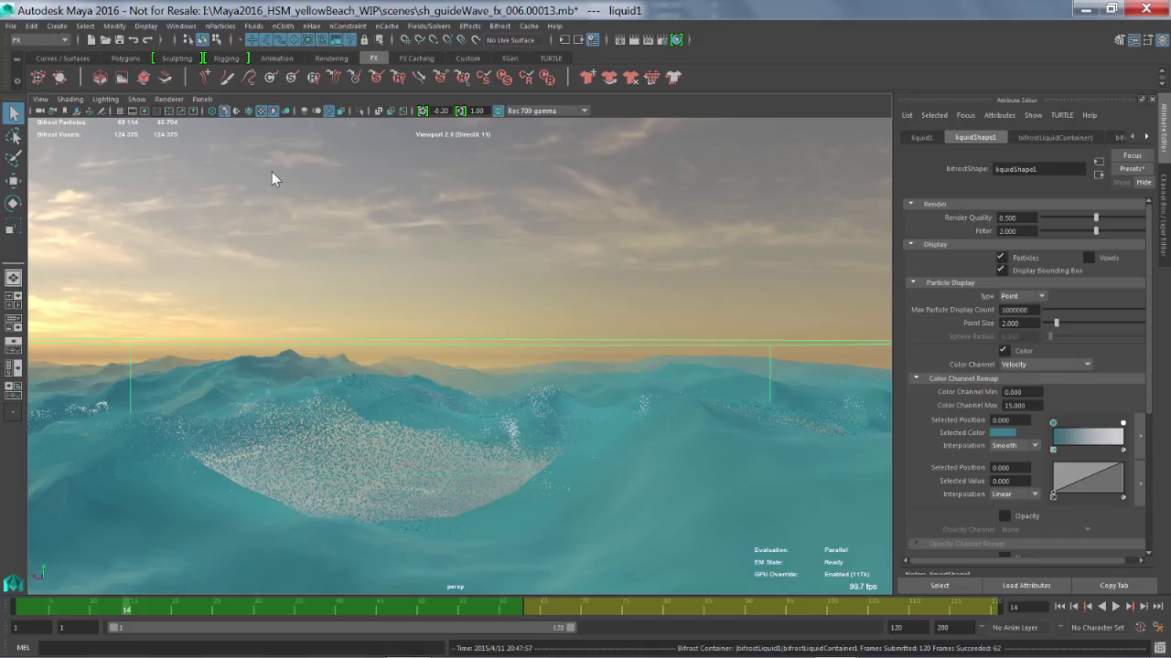
{"action": "left_click_drag", "start_coordinate": [672, 403], "coordinate": [693, 411], "text": "alt"}
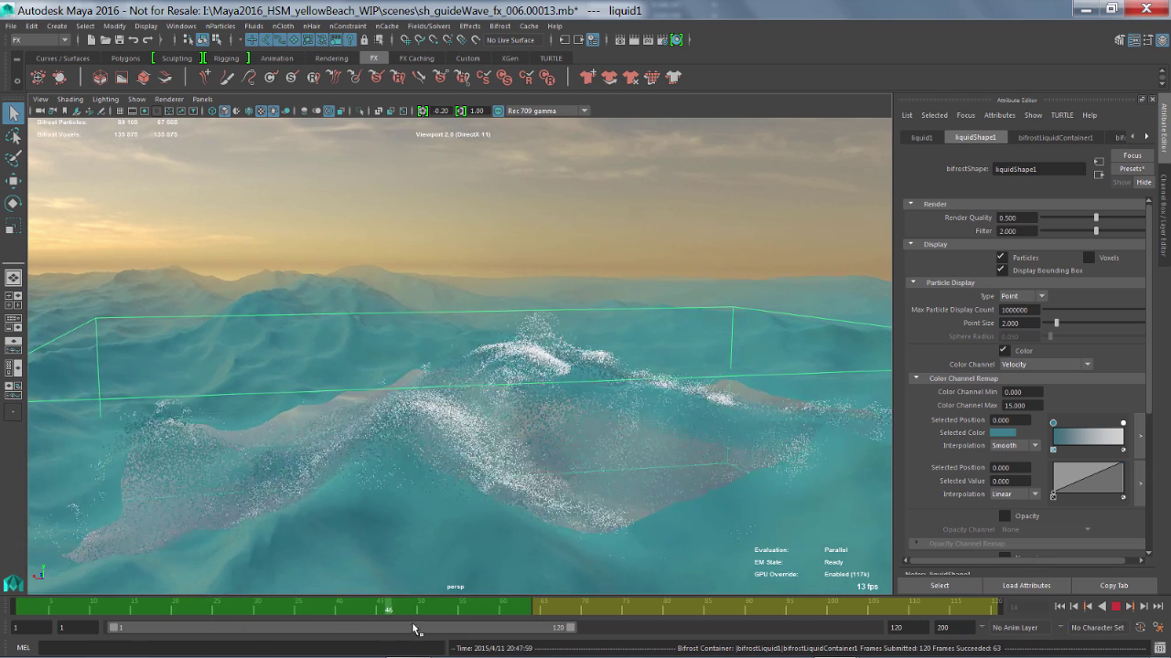
{"action": "left_click_drag", "start_coordinate": [375, 384], "coordinate": [470, 358], "text": "alt"}
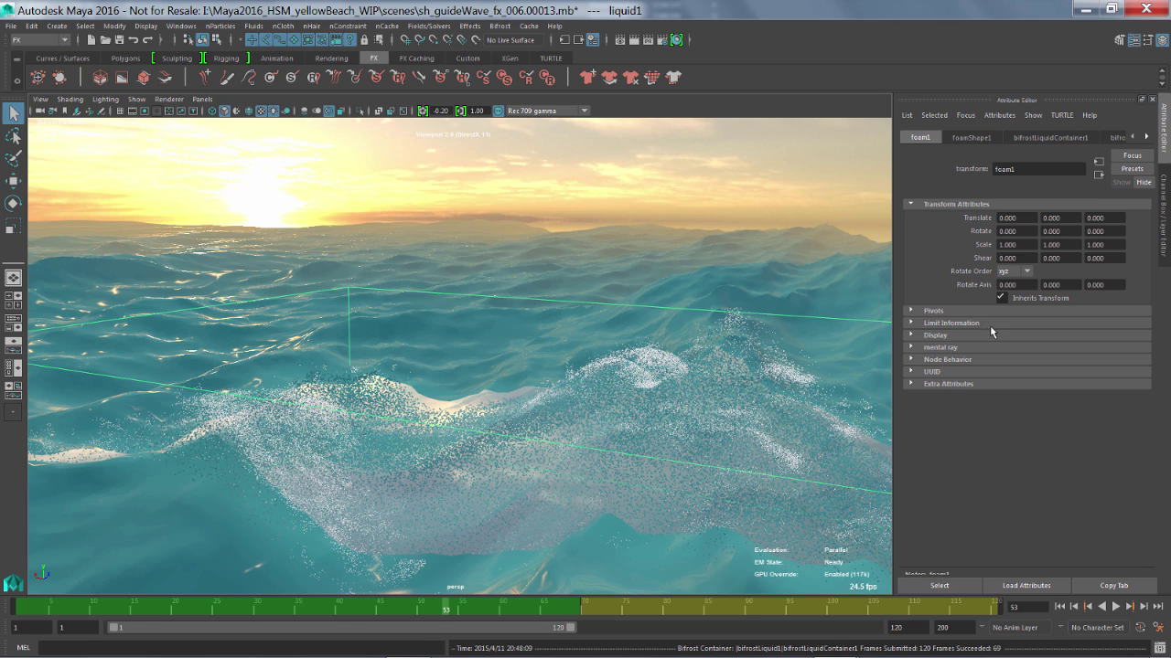
Drive foamShape1's opacity by Density, with Opacity Channel Max 7 and a curved ramp point near 0.17/0.52
{"action": "left_click", "coordinate": [973, 137]}
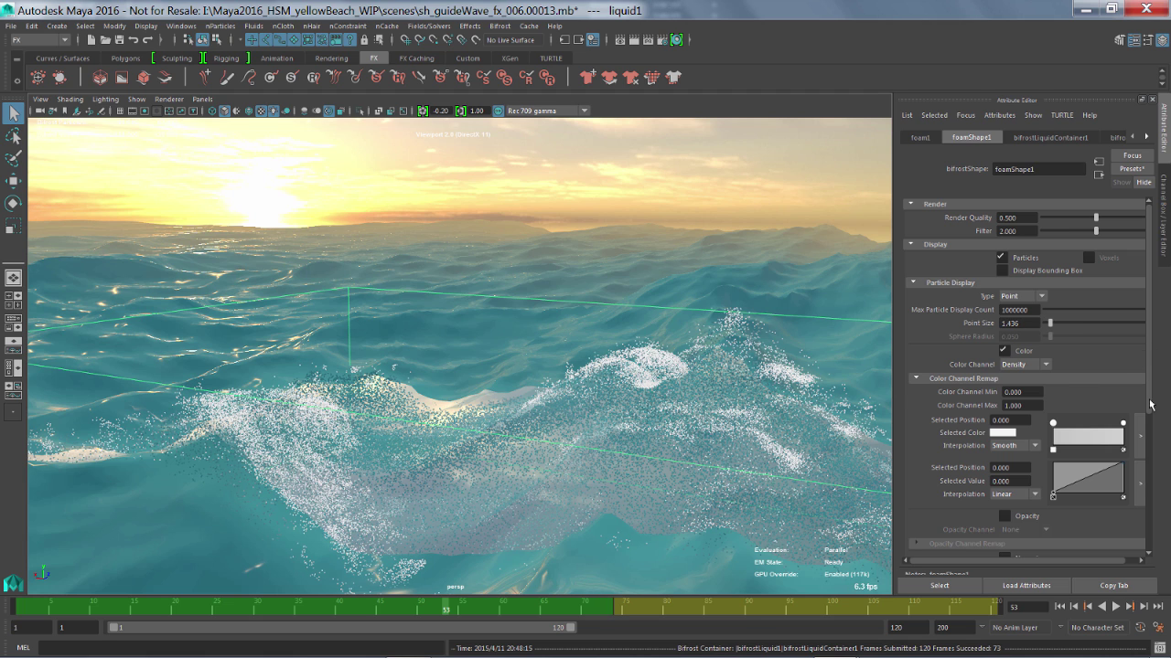
{"action": "scroll", "coordinate": [1143, 349], "scroll_direction": "down", "scroll_amount": 5}
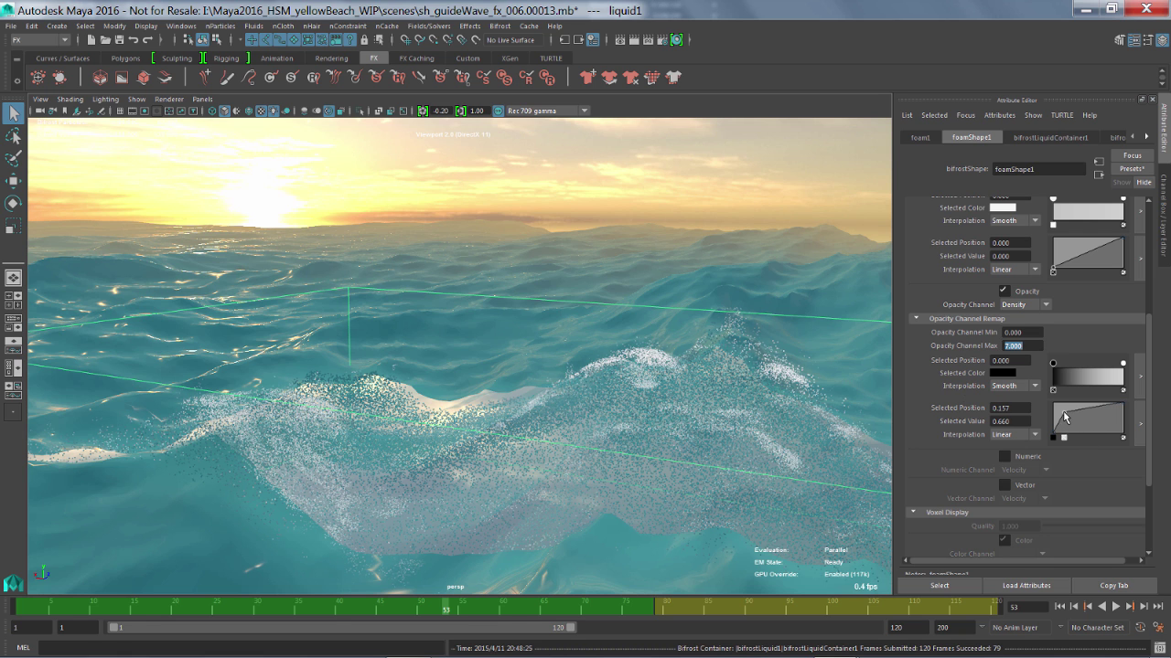
{"action": "left_click_drag", "start_coordinate": [480, 417], "coordinate": [280, 547], "text": "alt"}
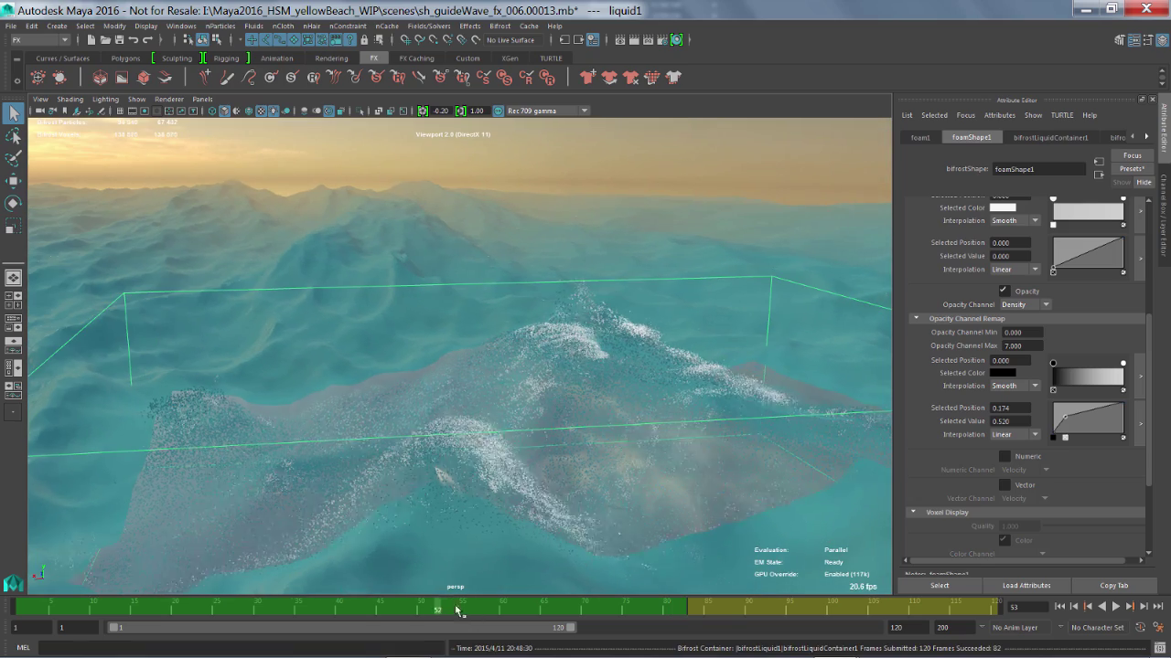
Scrub and play the simulation between frames 19 and 76 to review the foam opacity
{"action": "left_click_drag", "start_coordinate": [465, 610], "coordinate": [238, 611]}
{"action": "key", "text": "Escape"}
{"action": "left_click_drag", "start_coordinate": [472, 451], "coordinate": [441, 555], "text": "alt"}
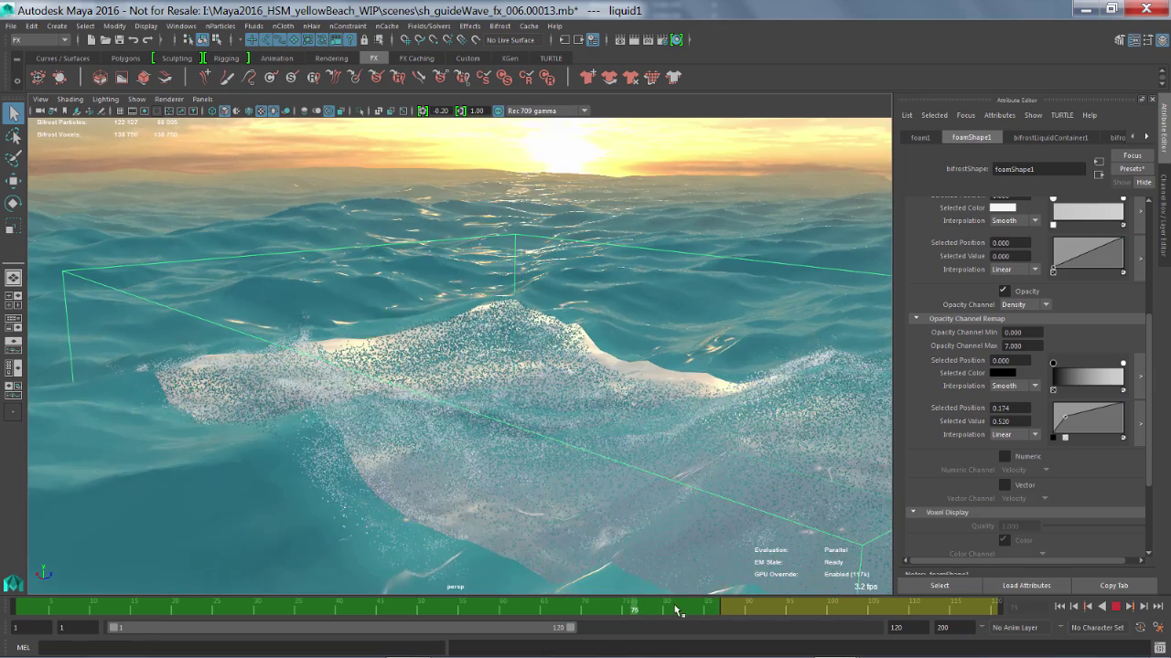
{"action": "left_click_drag", "start_coordinate": [678, 610], "coordinate": [549, 601]}
{"action": "left_click_drag", "start_coordinate": [567, 384], "coordinate": [508, 406], "text": "alt"}
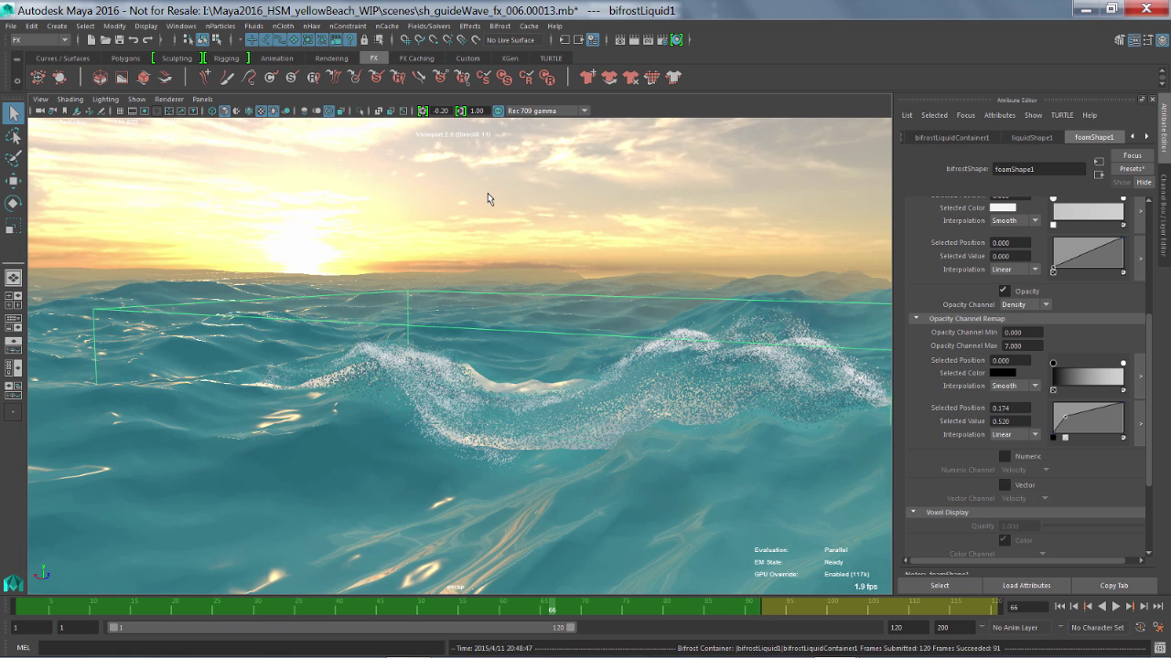
Switch to wireframe and isolate the liquid and foam particles, hiding the ocean mesh
{"action": "key", "text": "4"}
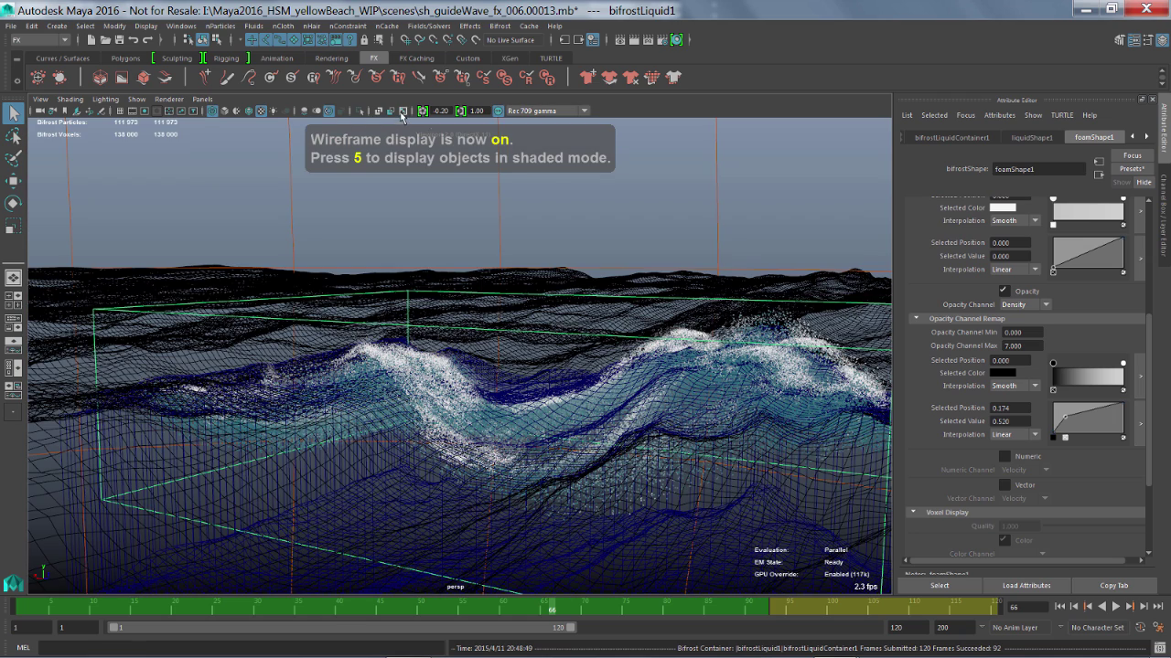
{"action": "left_click", "coordinate": [361, 112]}
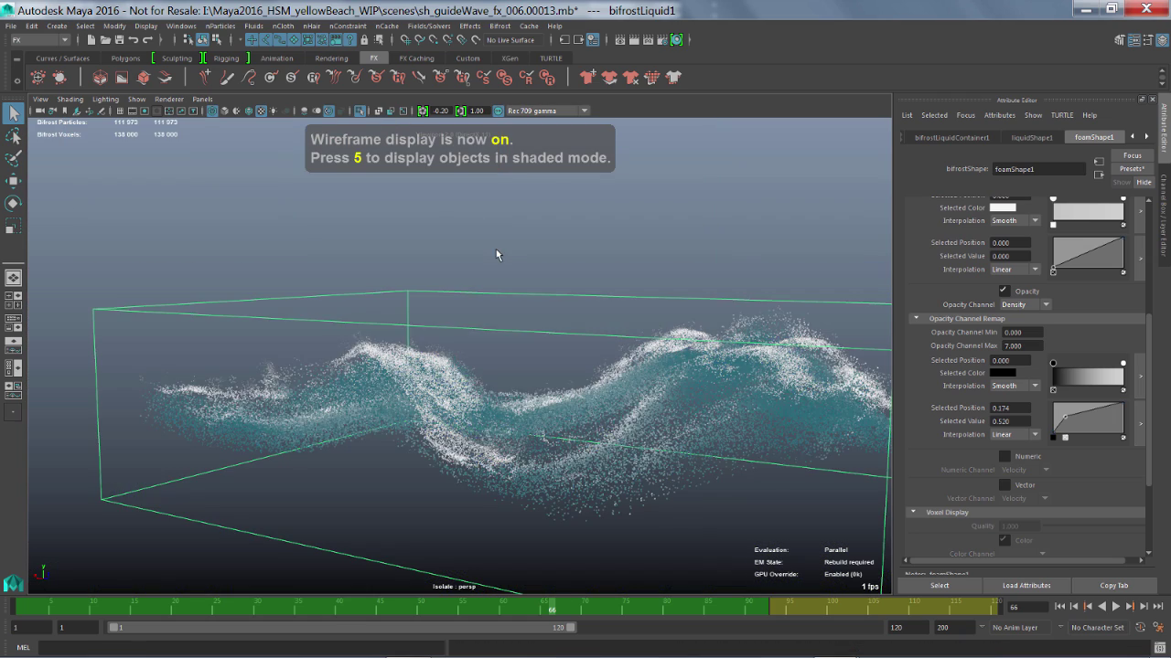
{"action": "left_click", "coordinate": [557, 237]}
Orbit around the particles and play the cached simulation, stopping at frame 80
{"action": "left_click_drag", "start_coordinate": [557, 237], "coordinate": [642, 254], "text": "alt"}
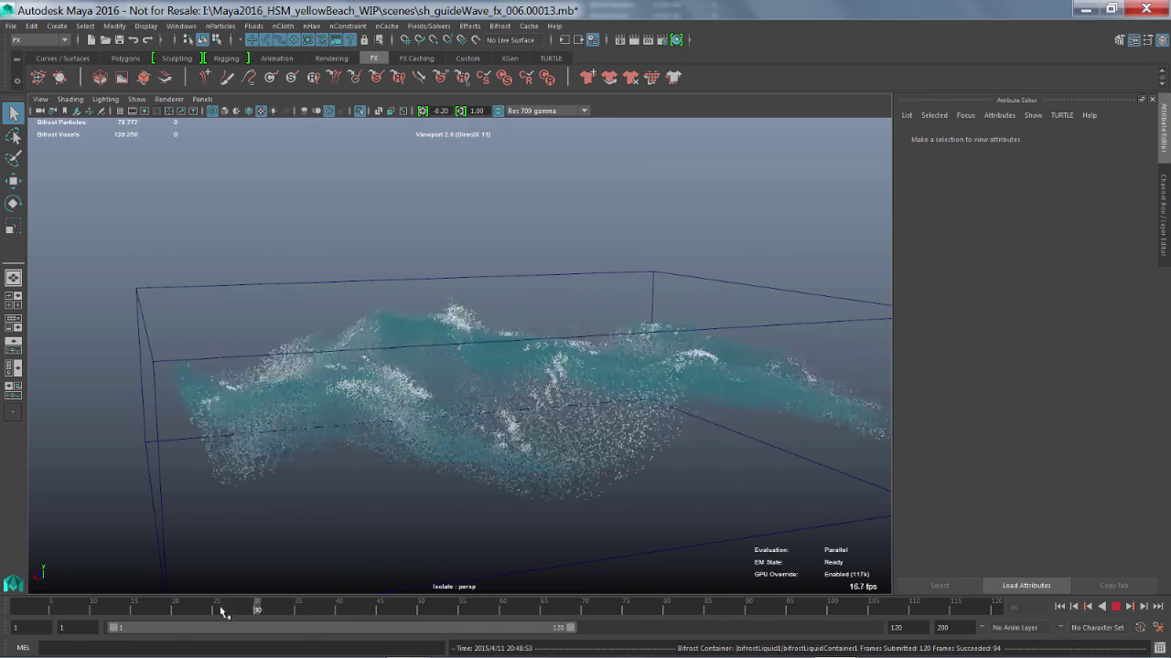
{"action": "left_click", "coordinate": [664, 608]}
{"action": "left_click_drag", "start_coordinate": [498, 403], "coordinate": [457, 393], "text": "alt"}
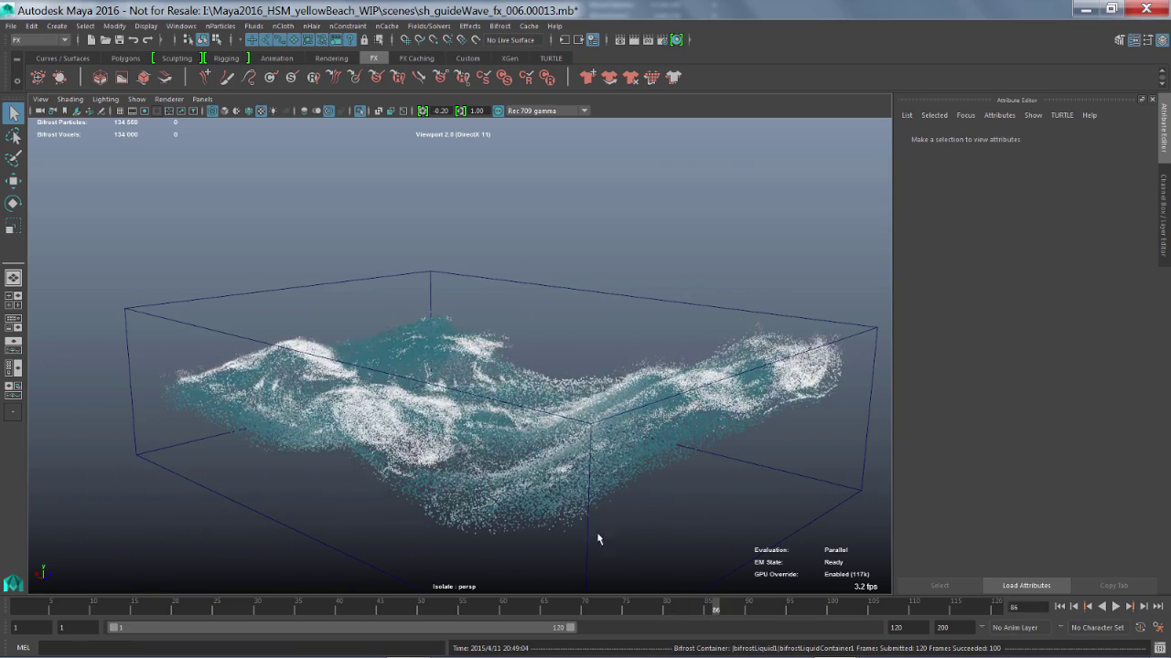
Orbit the isolated liquid and foam particles to a new viewing angle
{"action": "left_click_drag", "start_coordinate": [557, 508], "coordinate": [642, 463], "text": "alt"}
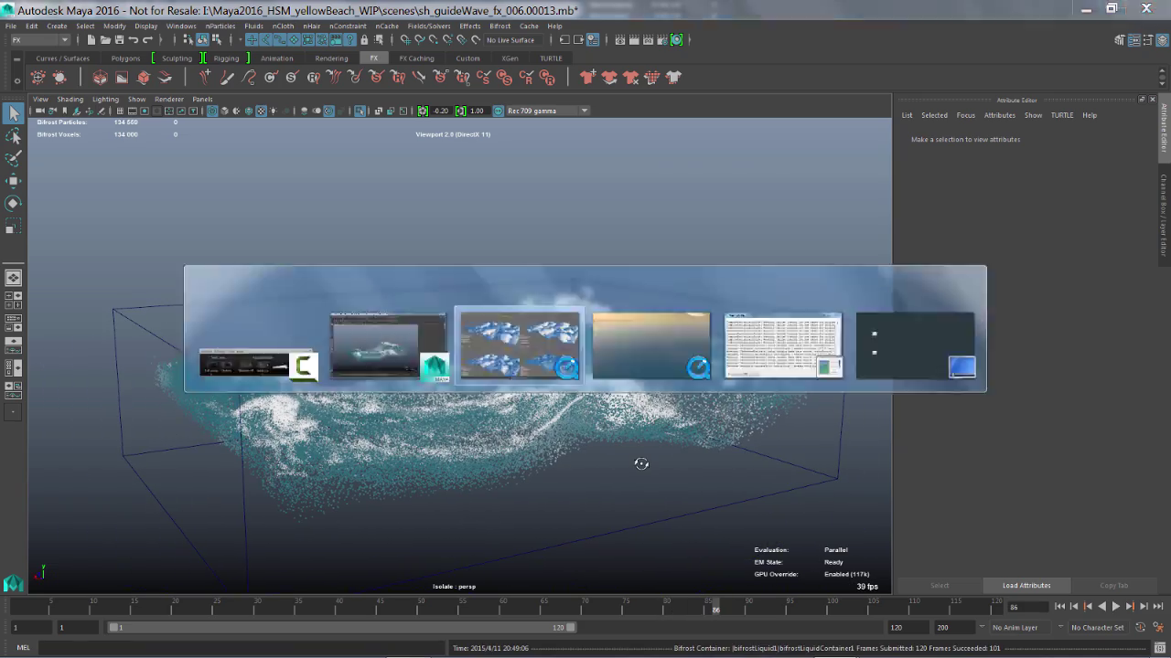